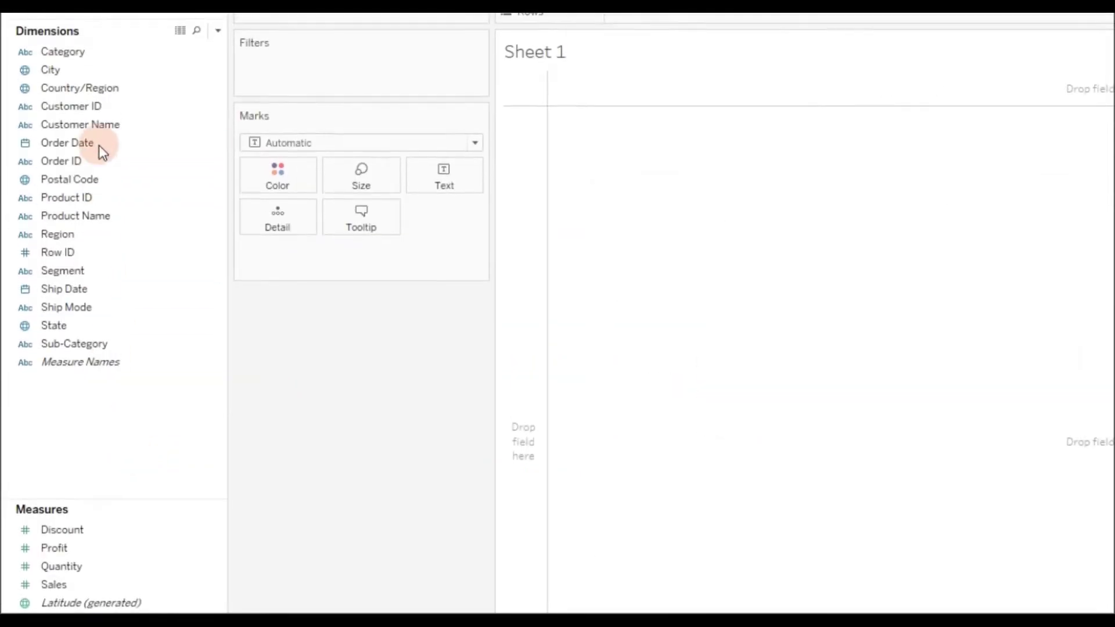
Step: Put Order Date on Rows as discrete exact dates
{"action": "left_click_drag", "start_coordinate": [96, 137], "coordinate": [635, 36]}
{"action": "left_click_drag", "start_coordinate": [636, 135], "coordinate": [682, 106]}
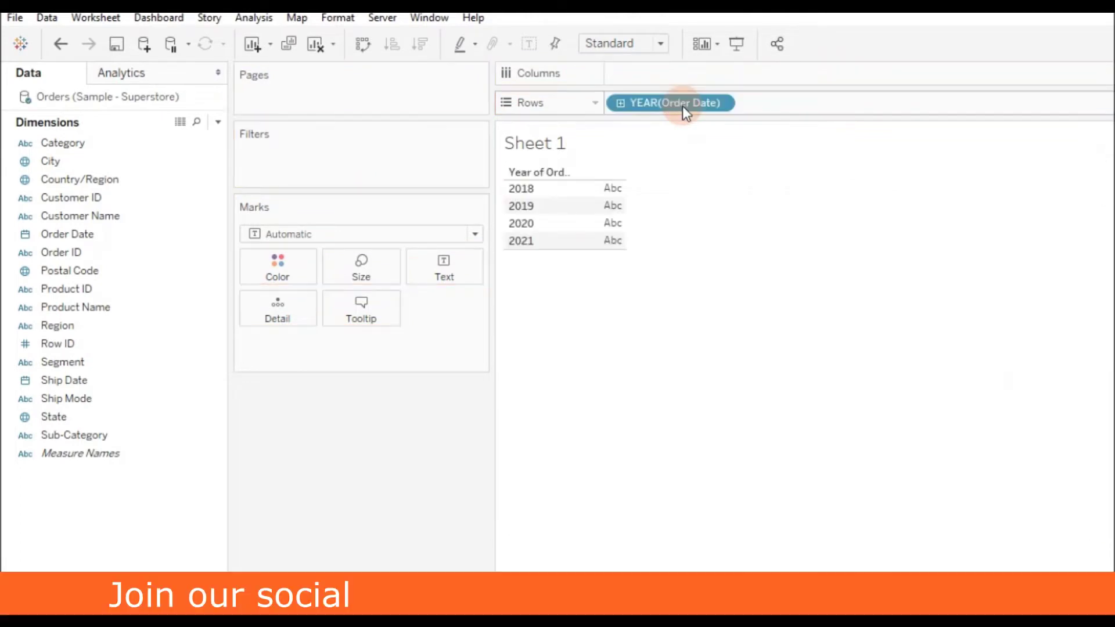
{"action": "right_click", "coordinate": [682, 106]}
{"action": "left_click", "coordinate": [759, 464]}
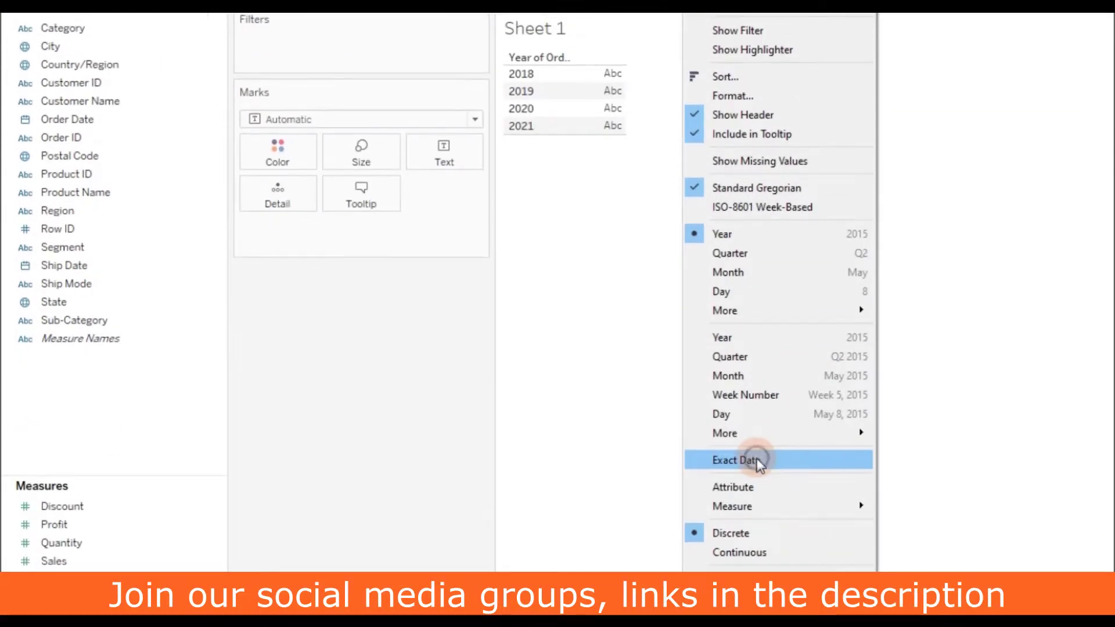
{"action": "right_click", "coordinate": [334, 100]}
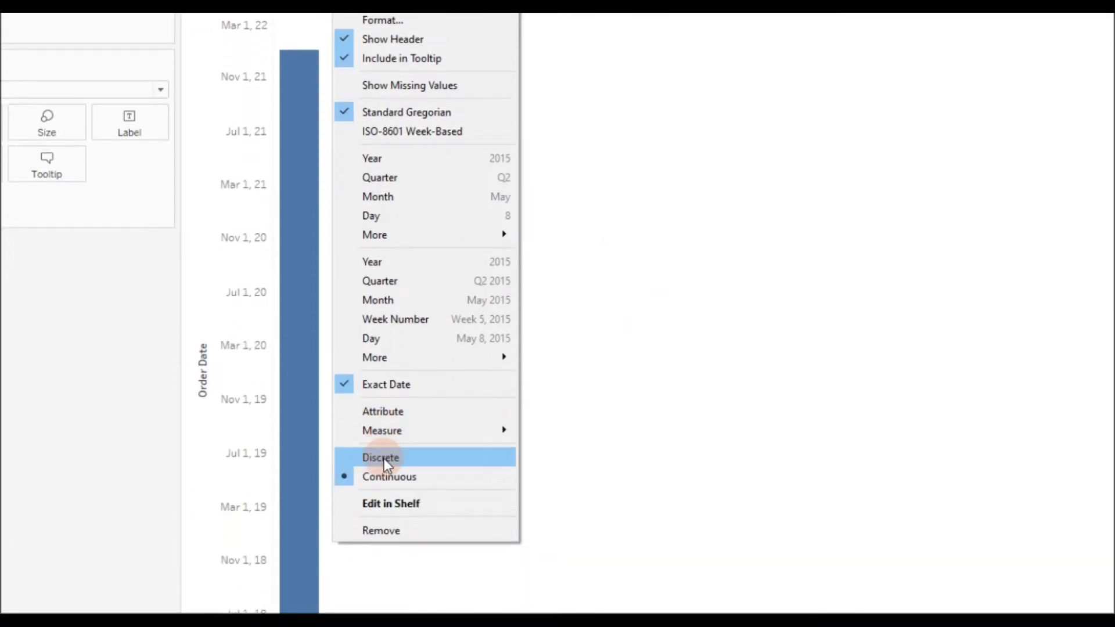
{"action": "left_click", "coordinate": [384, 458]}
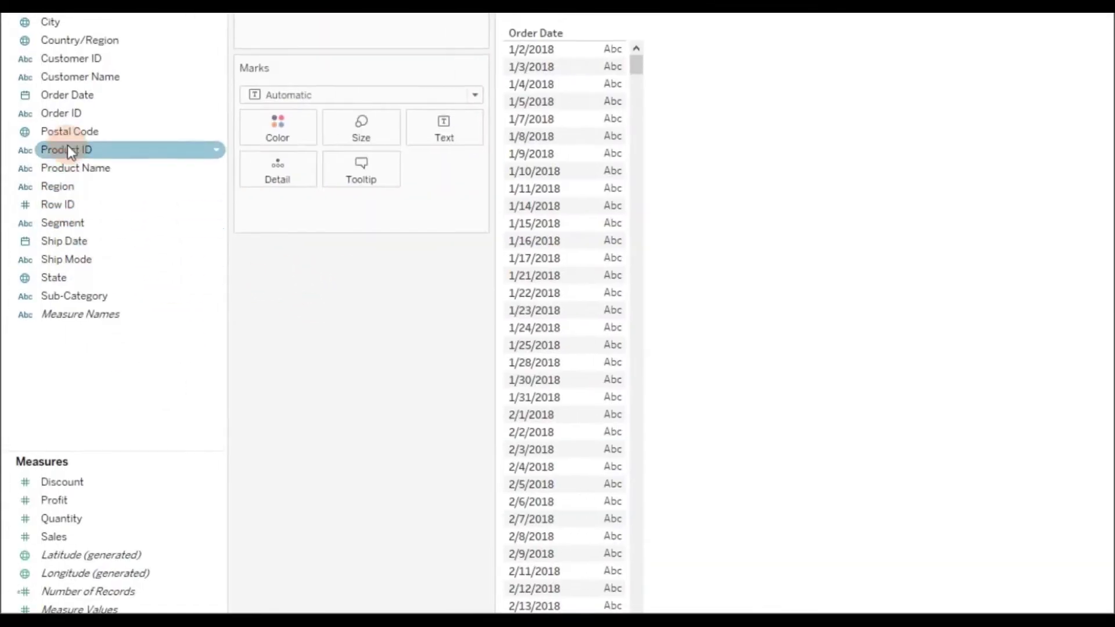
Step: Add a second Order Date to Rows as YEAR(Order Date)
{"action": "left_click_drag", "start_coordinate": [67, 89], "coordinate": [720, 13]}
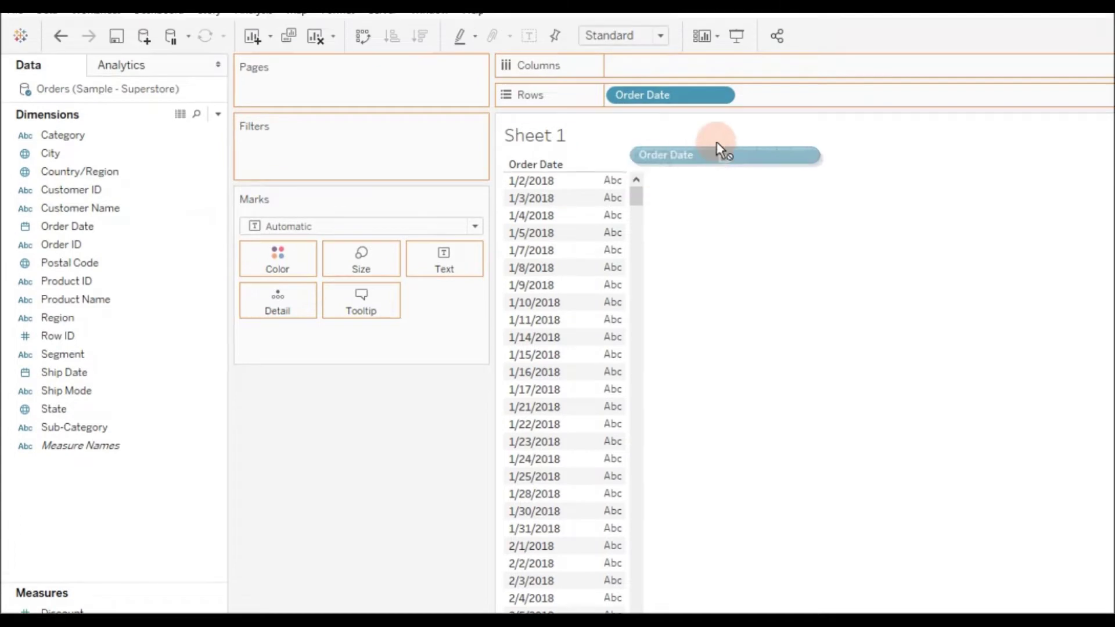
{"action": "left_click_drag", "start_coordinate": [720, 150], "coordinate": [786, 102]}
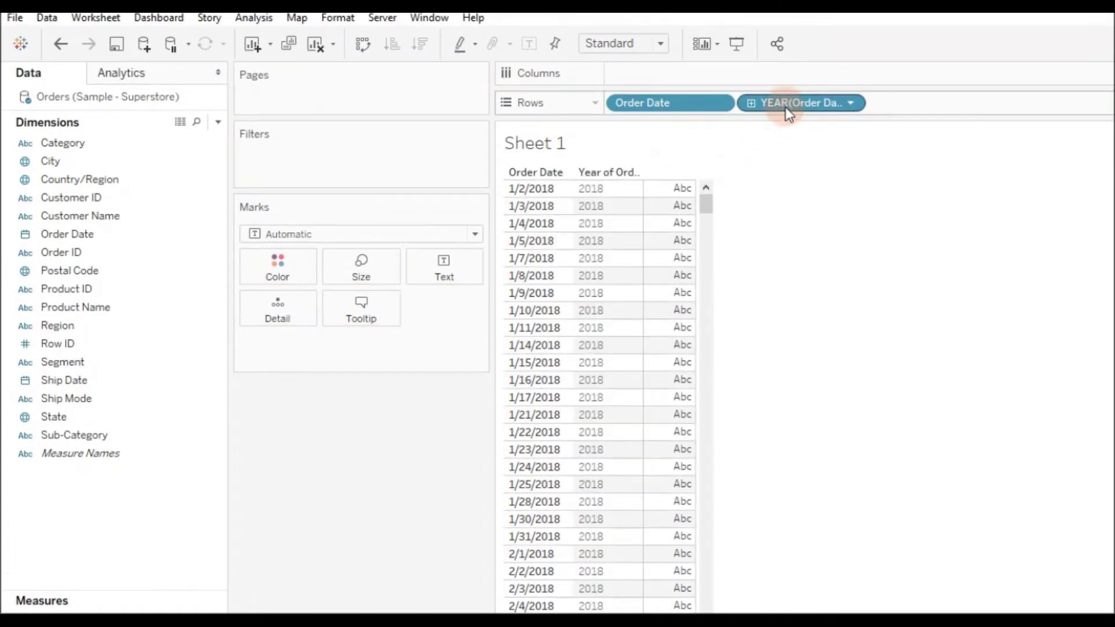
{"action": "right_click", "coordinate": [786, 102]}
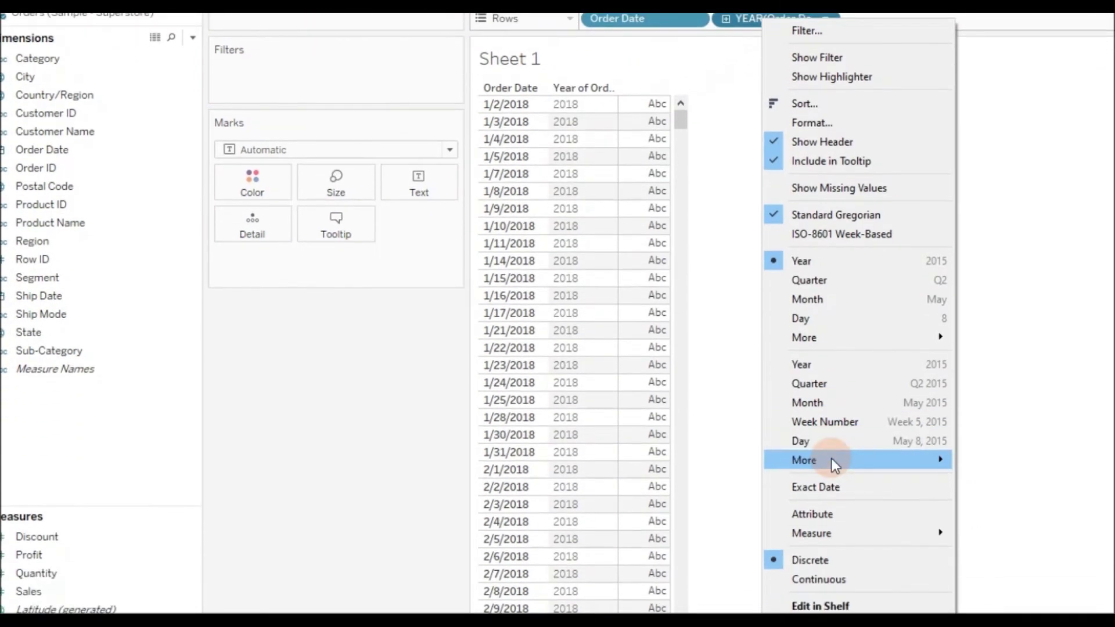
Step: Change the second Order Date pill to a custom Weekdays date level
{"action": "mouse_move", "coordinate": [831, 509]}
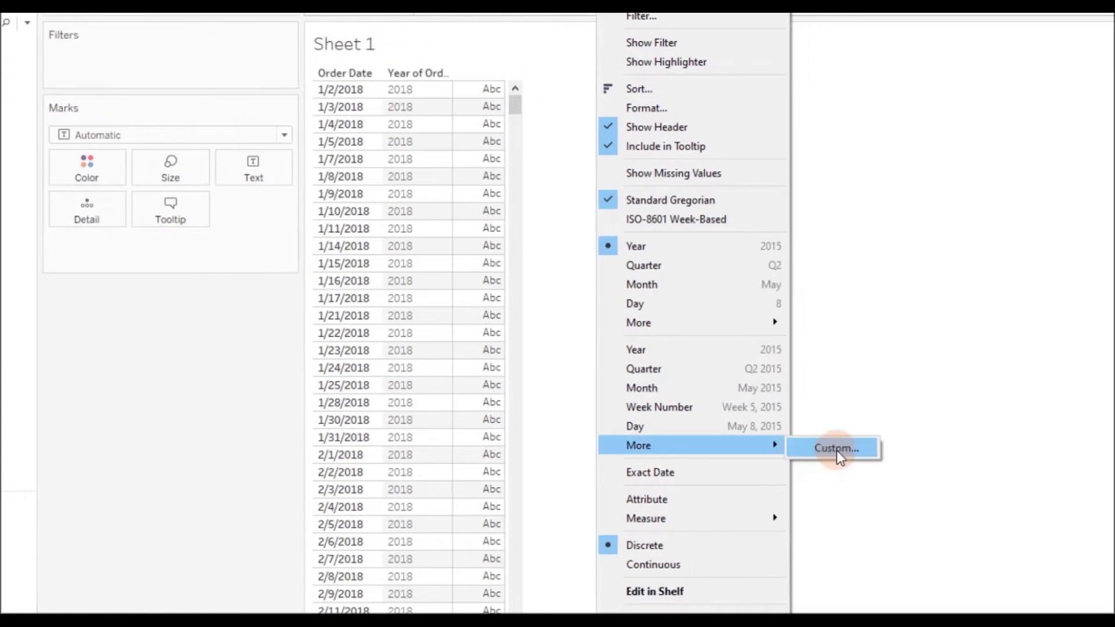
{"action": "left_click", "coordinate": [838, 453]}
{"action": "left_click", "coordinate": [631, 344]}
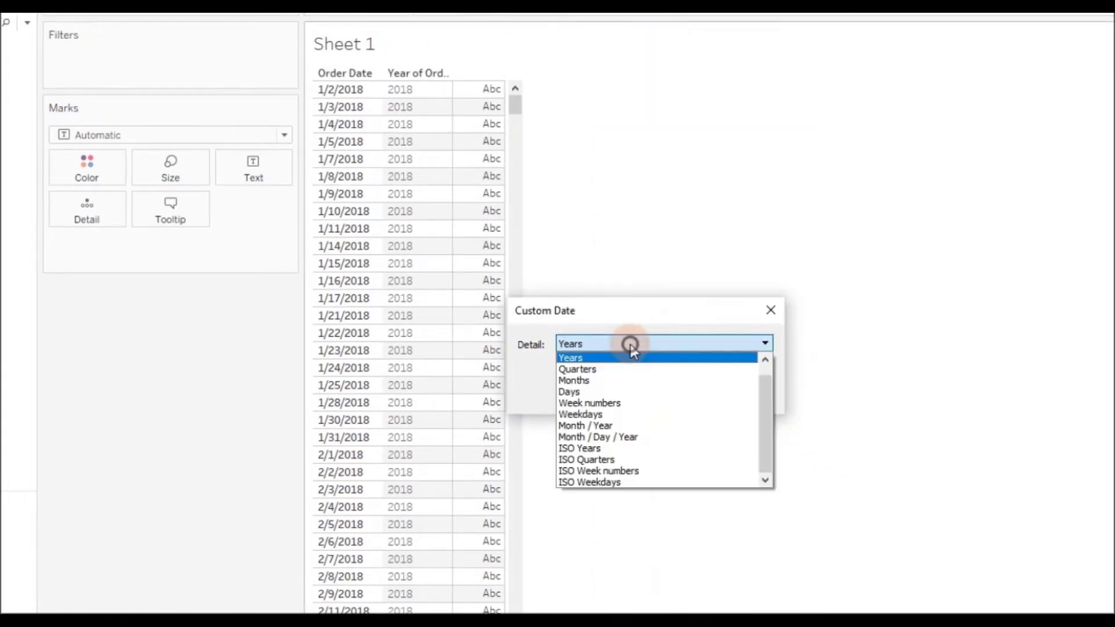
{"action": "left_click", "coordinate": [618, 415]}
{"action": "left_click", "coordinate": [667, 396]}
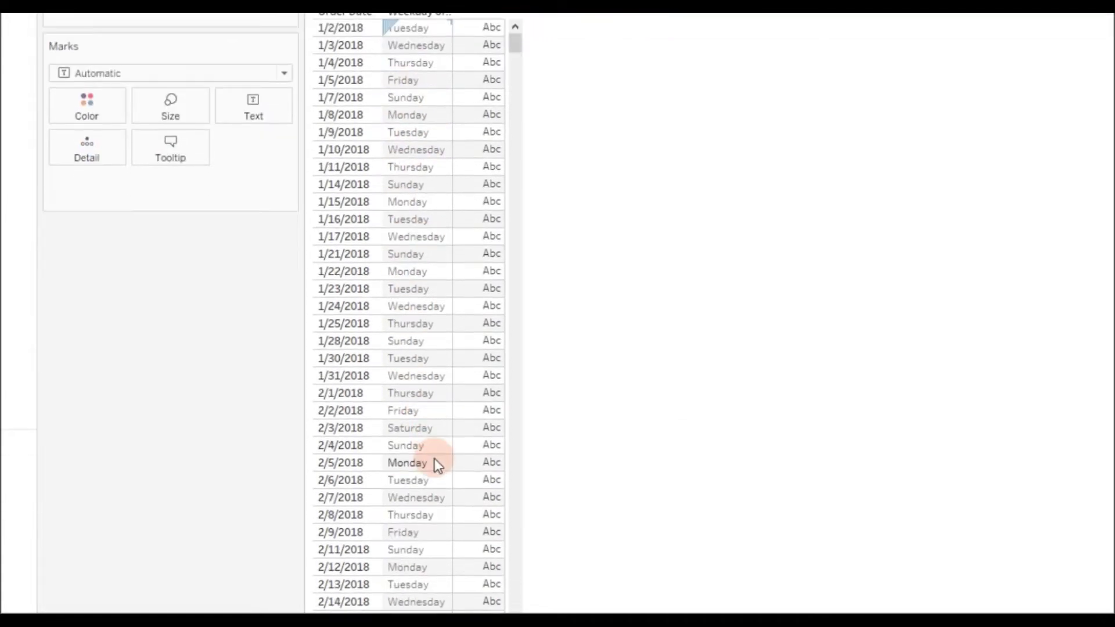
Step: Reveal the weekday pill's DATEPART formula in the inline editor to copy it
{"action": "double_click", "coordinate": [611, 103]}
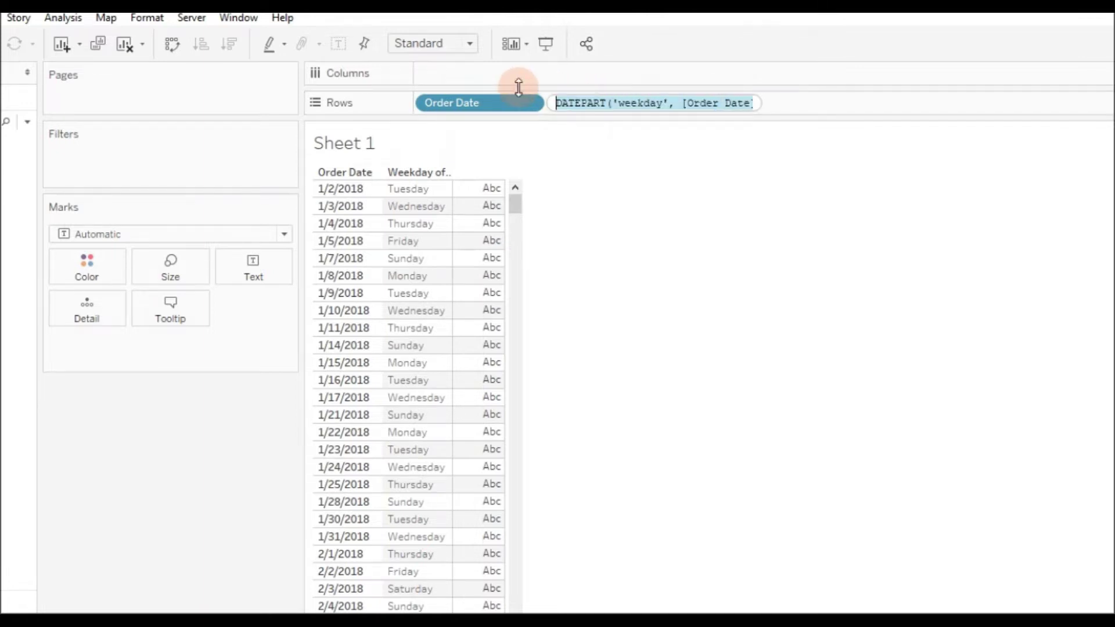
{"action": "left_click", "coordinate": [735, 340]}
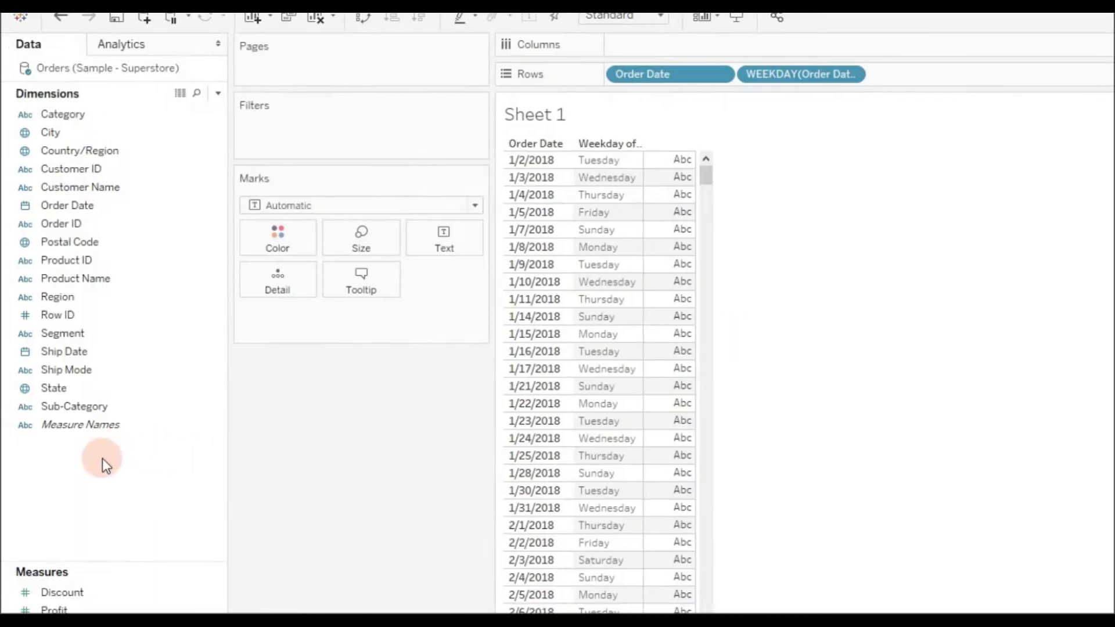
{"action": "right_click", "coordinate": [102, 458]}
Step: Create a calculated field named Weekday containing DATEPART('weekday',[Order Date])
{"action": "left_click", "coordinate": [144, 468]}
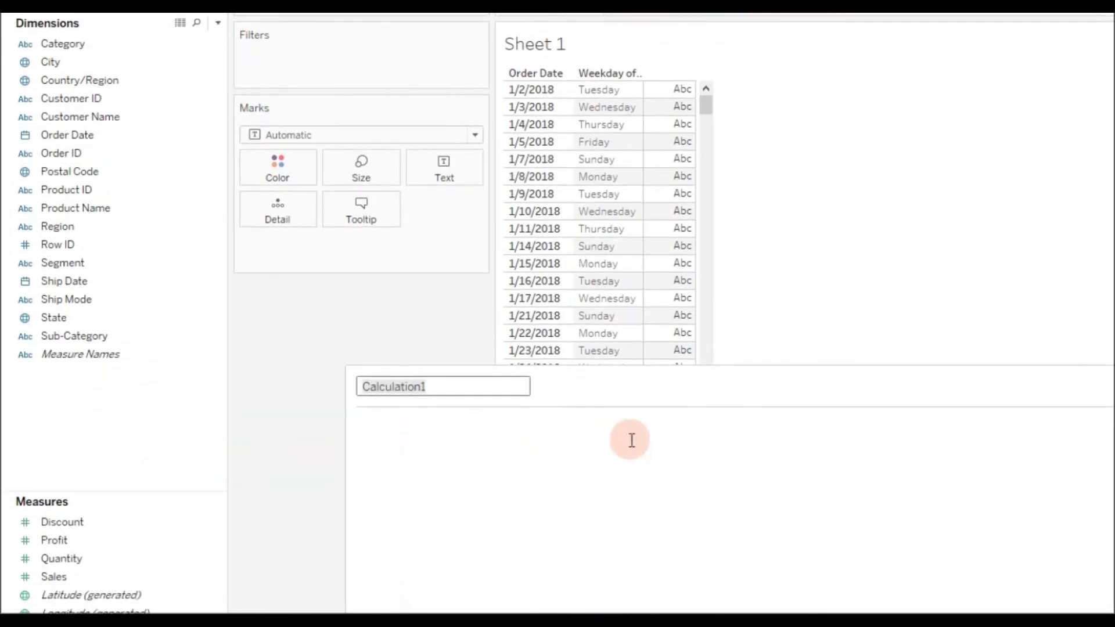
{"action": "left_click_drag", "start_coordinate": [642, 383], "coordinate": [744, 398]}
{"action": "left_click", "coordinate": [595, 458]}
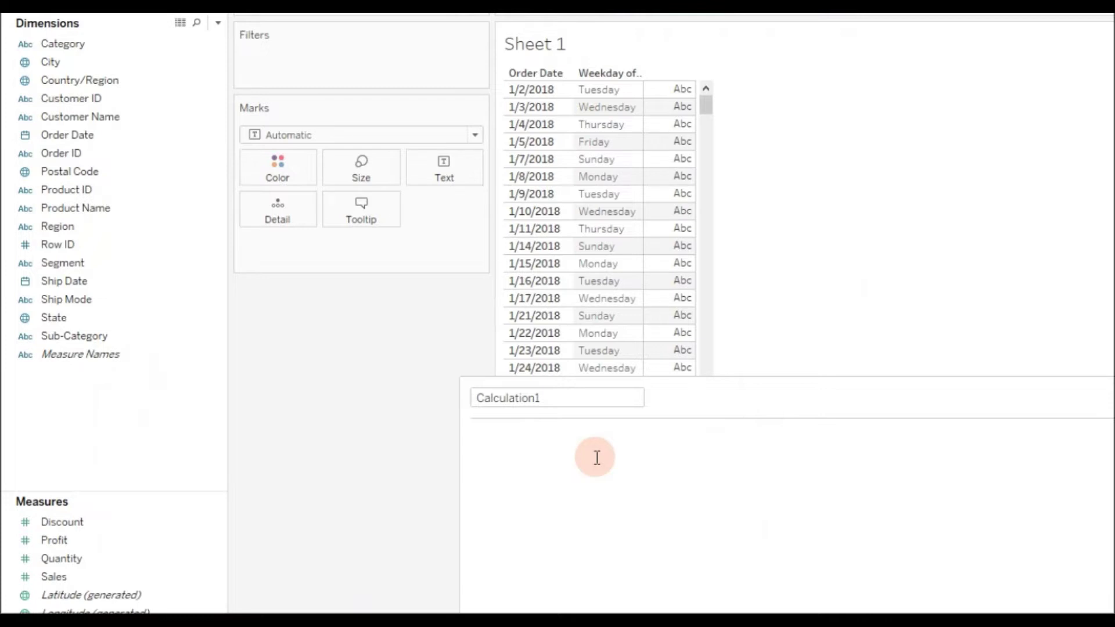
{"action": "type", "text": "DATEPART('weekday', [Order Date])"}
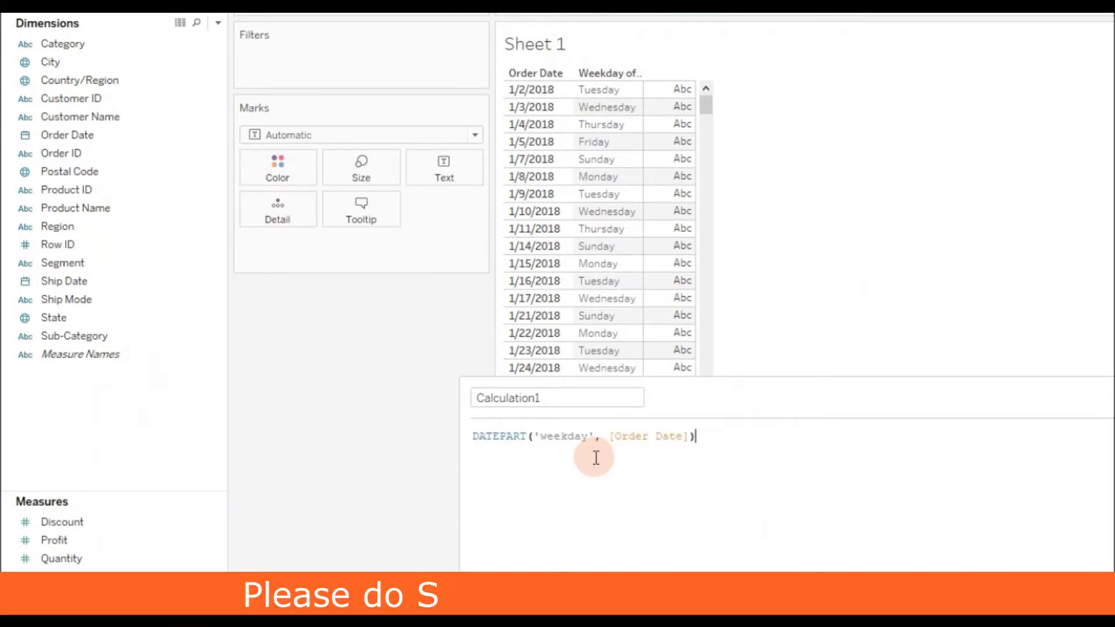
{"action": "left_click_drag", "start_coordinate": [572, 400], "coordinate": [455, 401]}
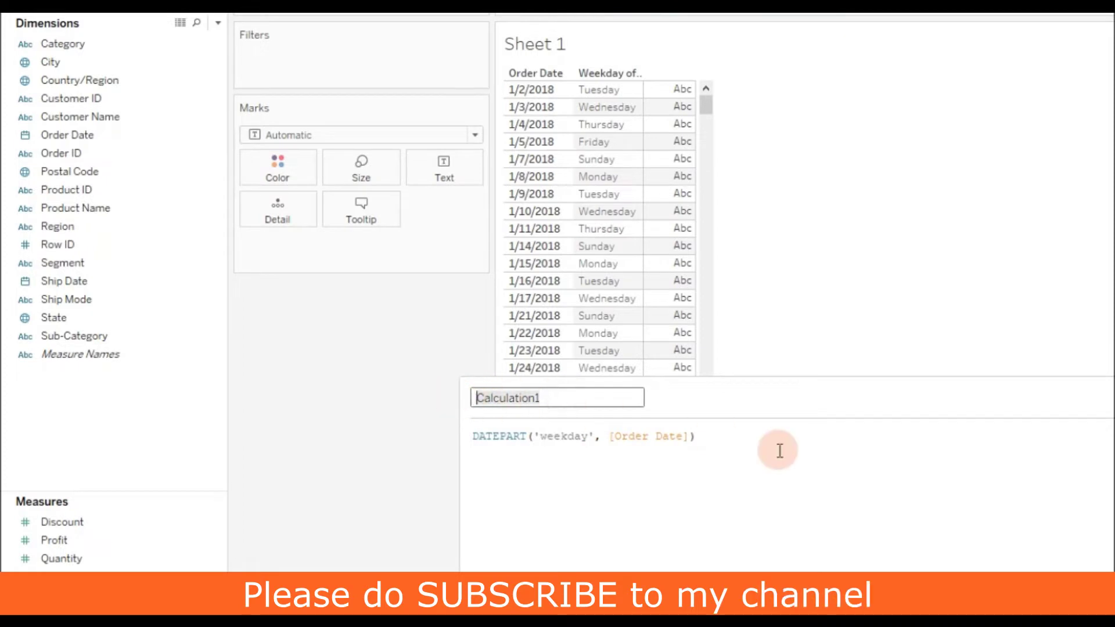
{"action": "type", "text": "Weekda"}
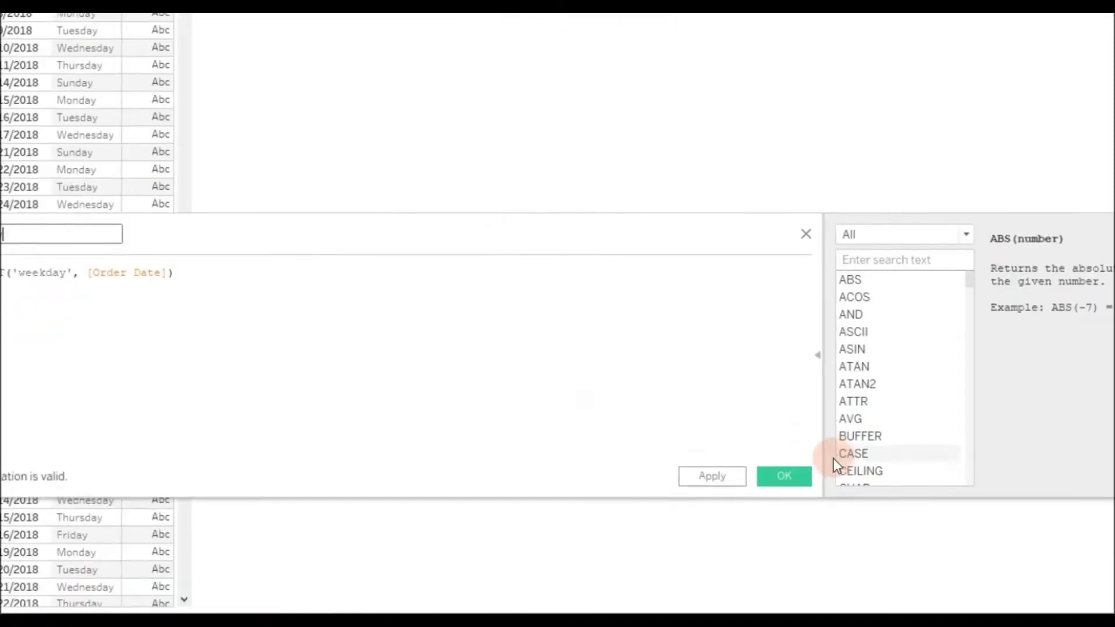
{"action": "left_click", "coordinate": [780, 467]}
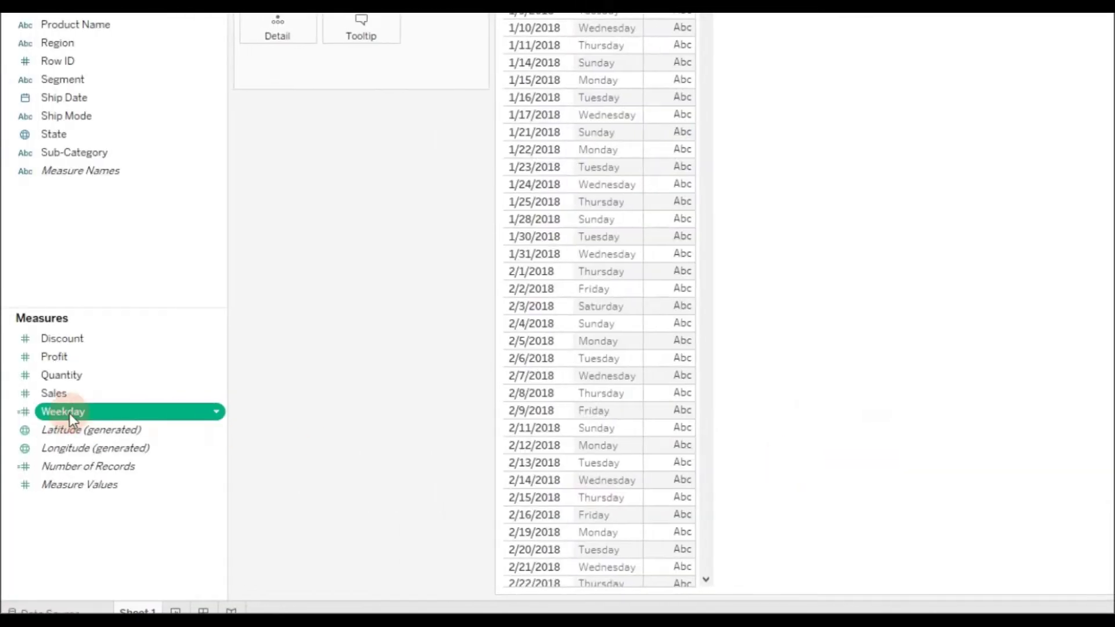
Step: Edit the Weekday calculation to wrap its formula in MIN
{"action": "right_click", "coordinate": [67, 412]}
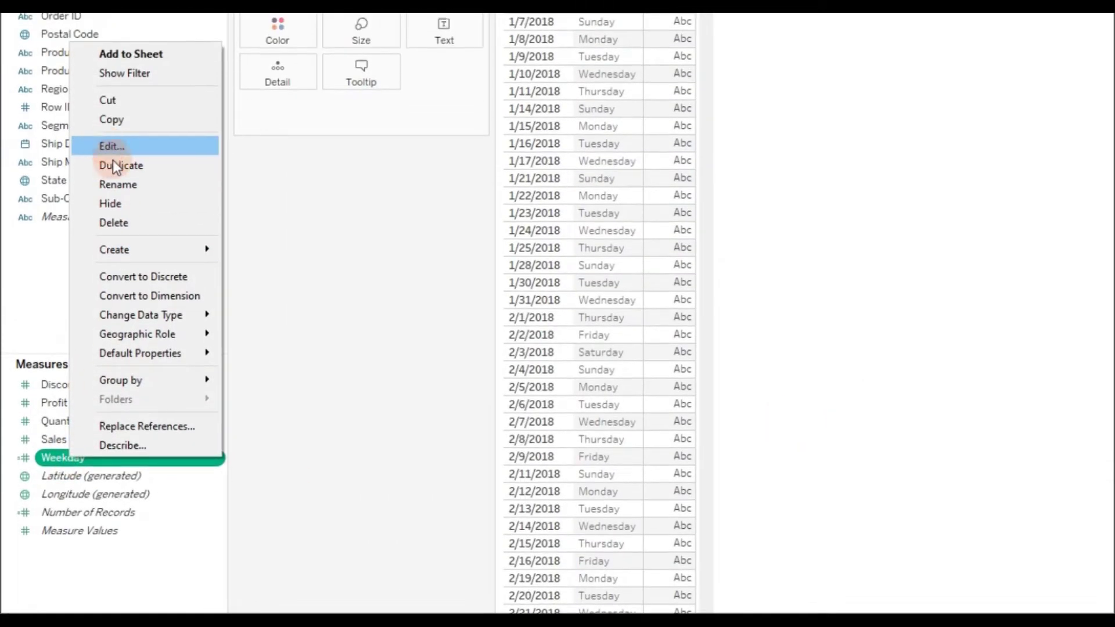
{"action": "left_click", "coordinate": [123, 118]}
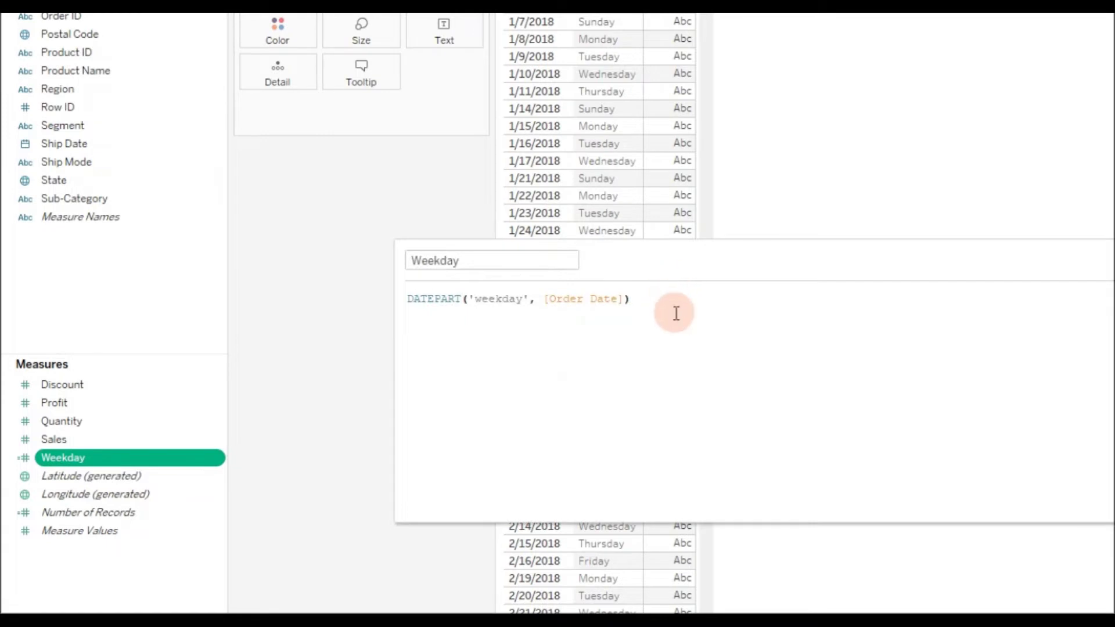
{"action": "type", "text": ")"}
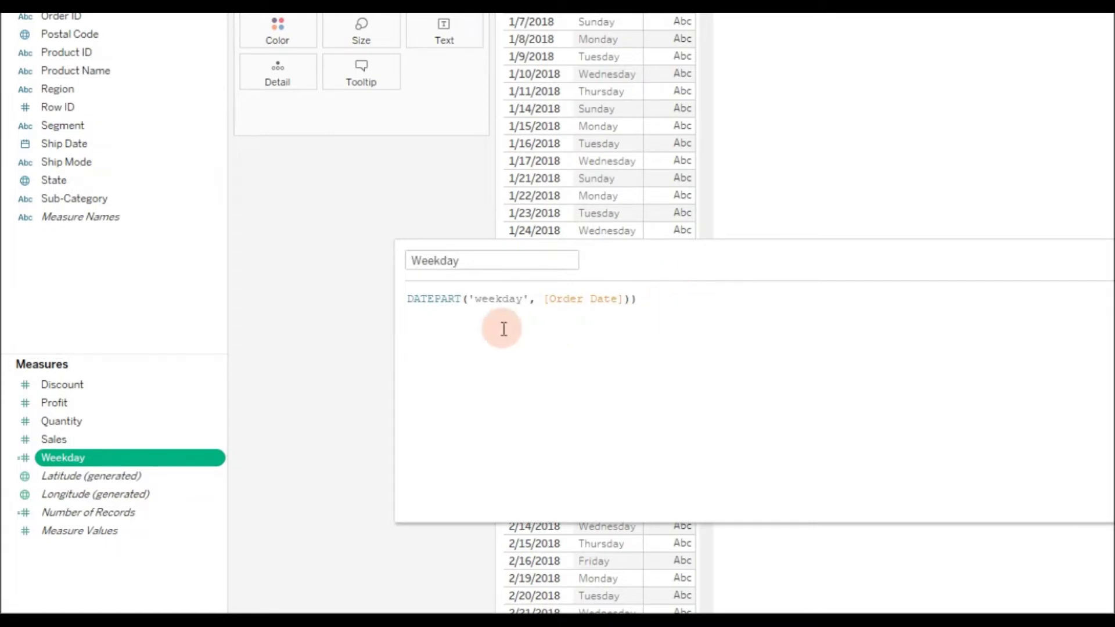
{"action": "left_click", "coordinate": [409, 300]}
{"action": "type", "text": "("}
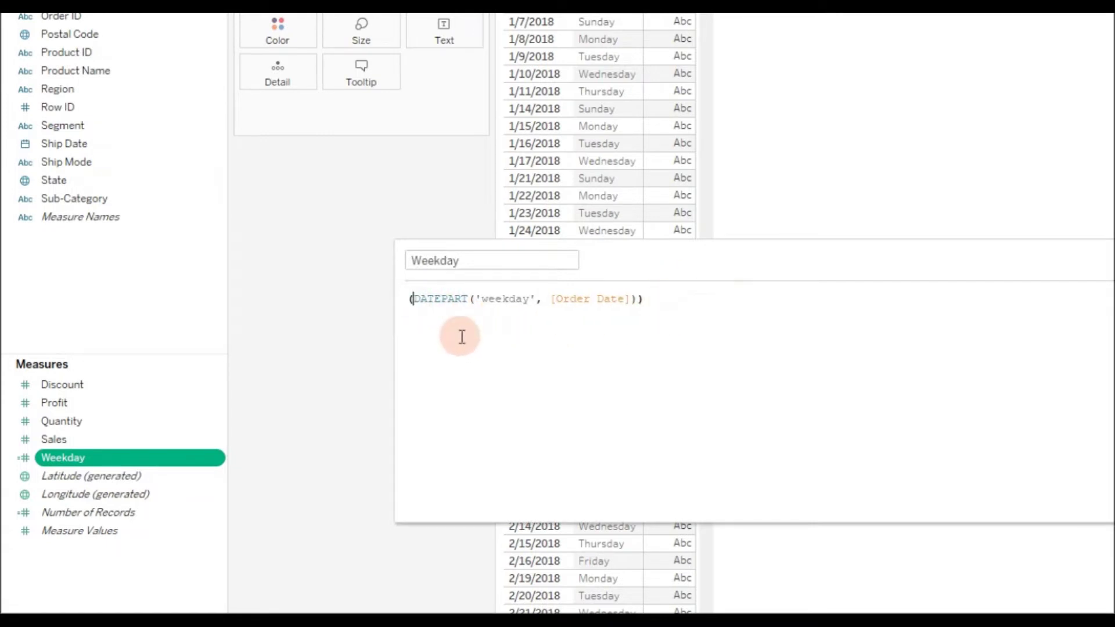
{"action": "type", "text": "MIN"}
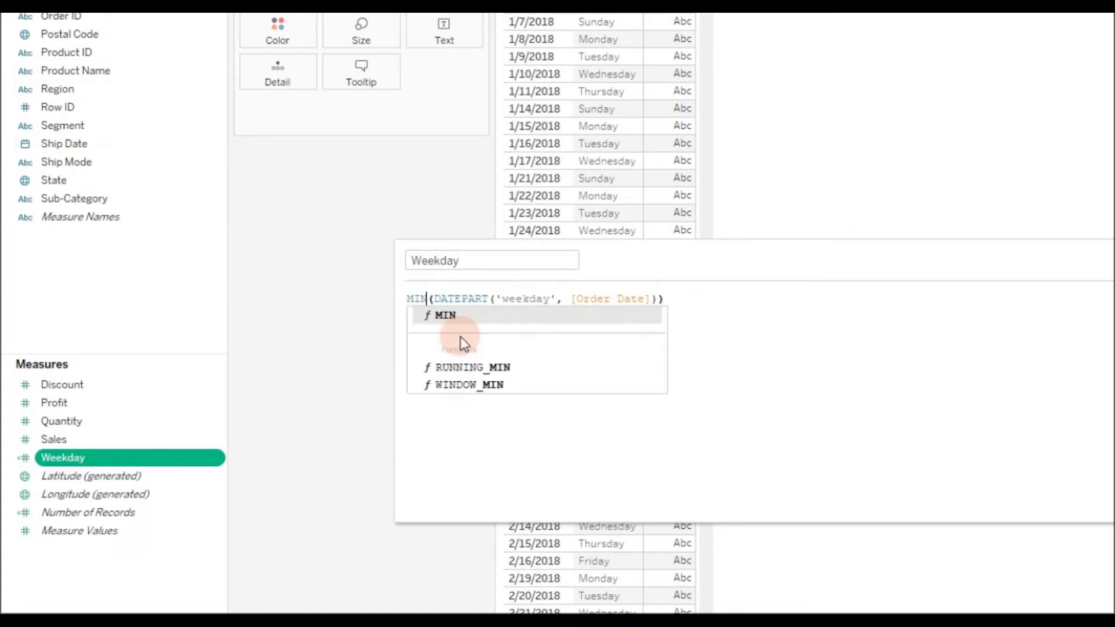
{"action": "left_click", "coordinate": [462, 316]}
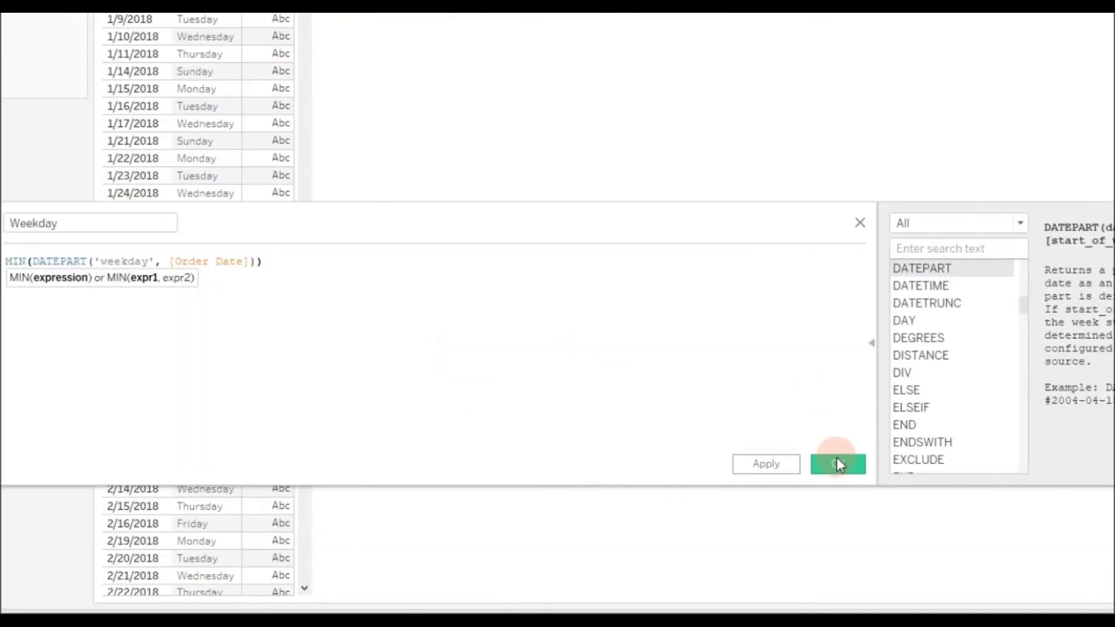
{"action": "left_click", "coordinate": [838, 463]}
Step: Add Weekday to Rows as a discrete number
{"action": "left_click_drag", "start_coordinate": [67, 402], "coordinate": [815, 107]}
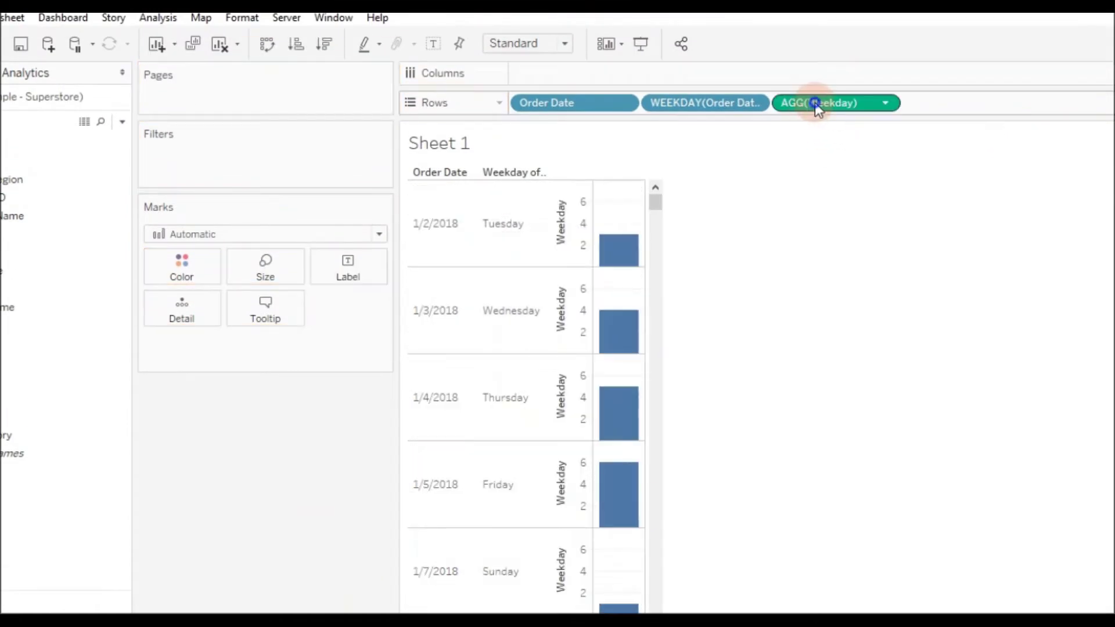
{"action": "right_click", "coordinate": [815, 107]}
{"action": "left_click", "coordinate": [836, 267]}
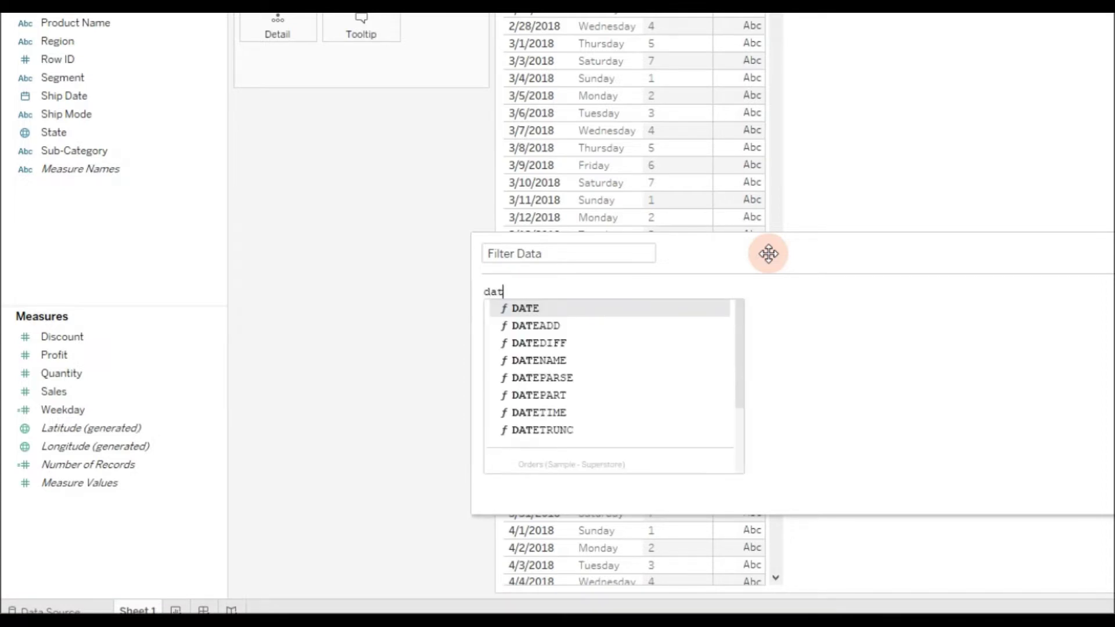
Step: Start the Filter Data formula with DATEDIFF and the 'week' date part
{"action": "type", "text": "e"}
{"action": "key", "text": "Escape"}
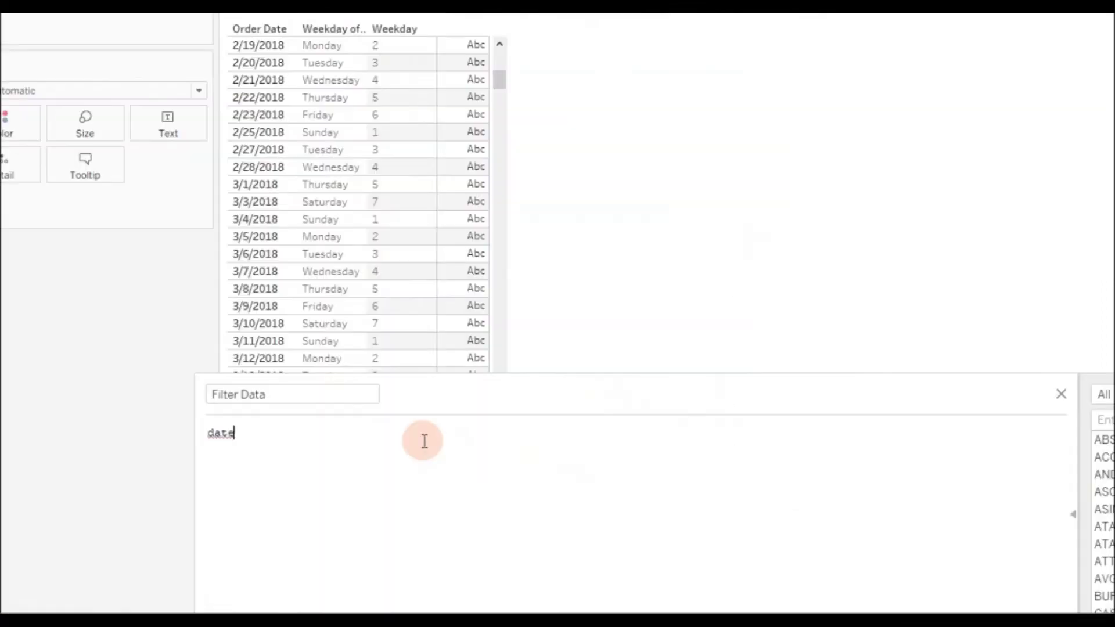
{"action": "type", "text": "diff"}
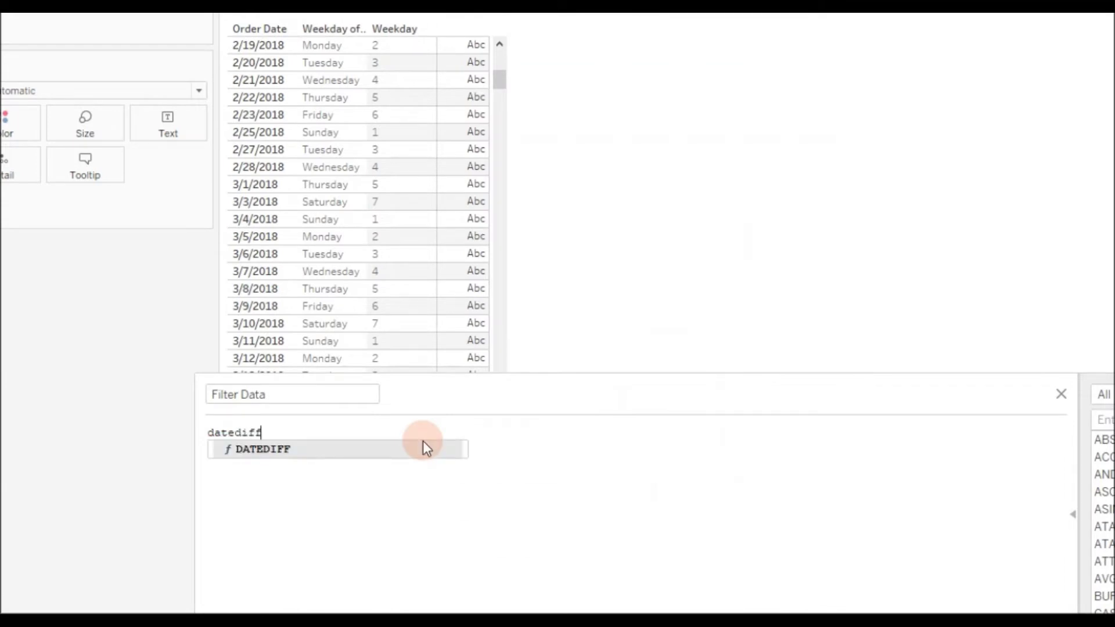
{"action": "key", "text": "Return"}
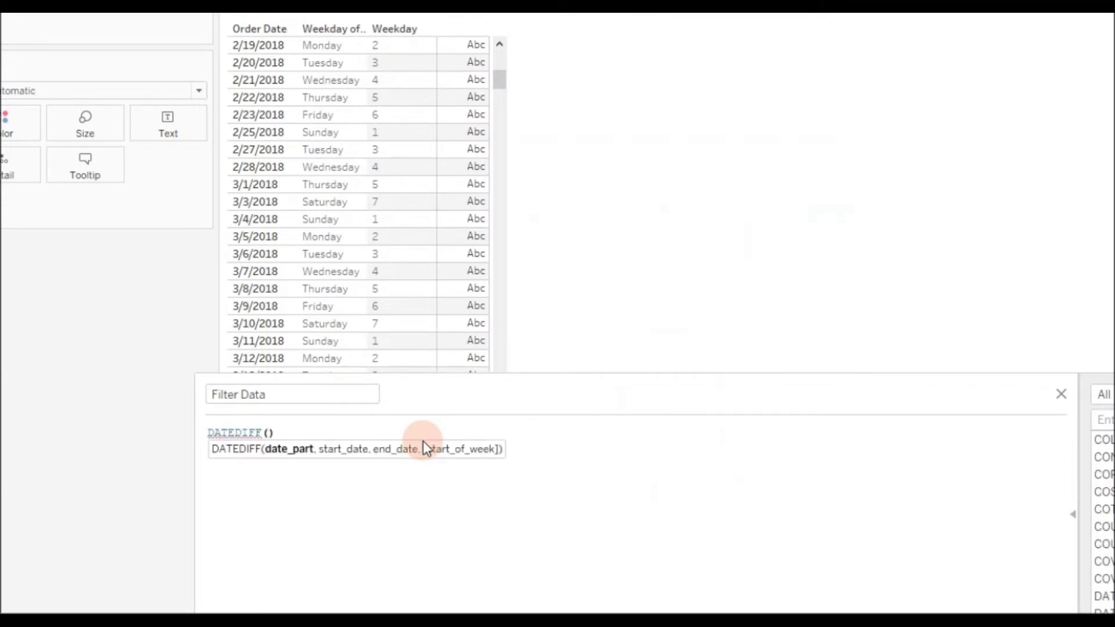
{"action": "type", "text": "''"}
{"action": "key", "text": "Left"}
{"action": "type", "text": "week"}
{"action": "key", "text": "Right"}
Step: Add Order Date as the start date and save Filter Data despite the error
{"action": "type", "text": ","}
{"action": "type", "text": "ord"}
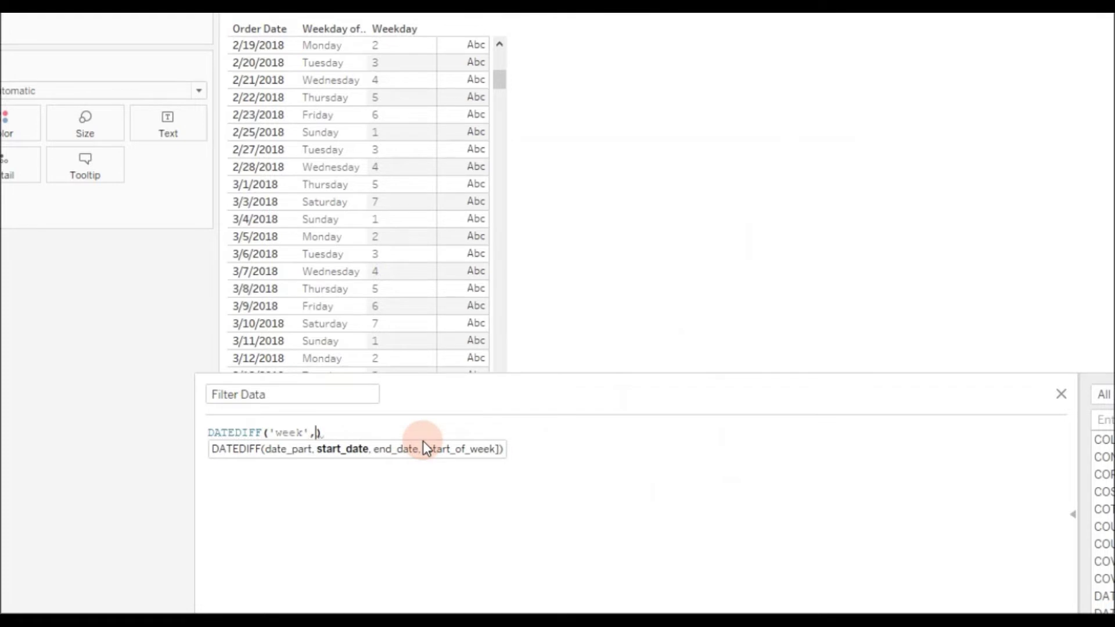
{"action": "key", "text": "Return"}
{"action": "left_click", "coordinate": [523, 455]}
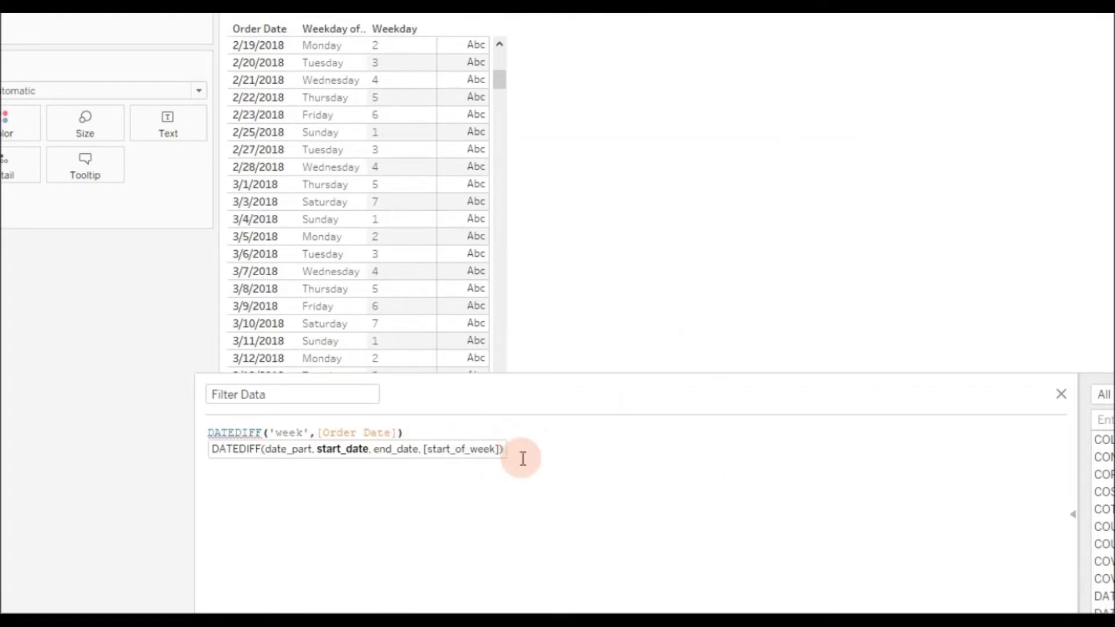
{"action": "left_click", "coordinate": [588, 456]}
{"action": "left_click", "coordinate": [588, 448]}
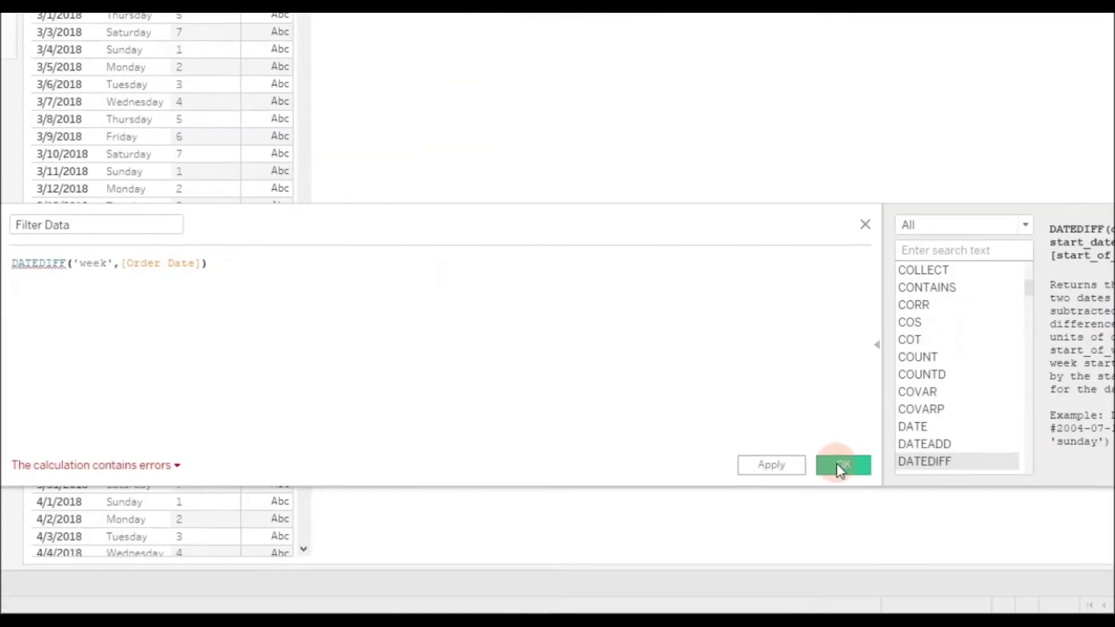
{"action": "left_click", "coordinate": [837, 468]}
Step: Create a Date parameter named Choose Date with current value 7/13/2021
{"action": "right_click", "coordinate": [93, 523]}
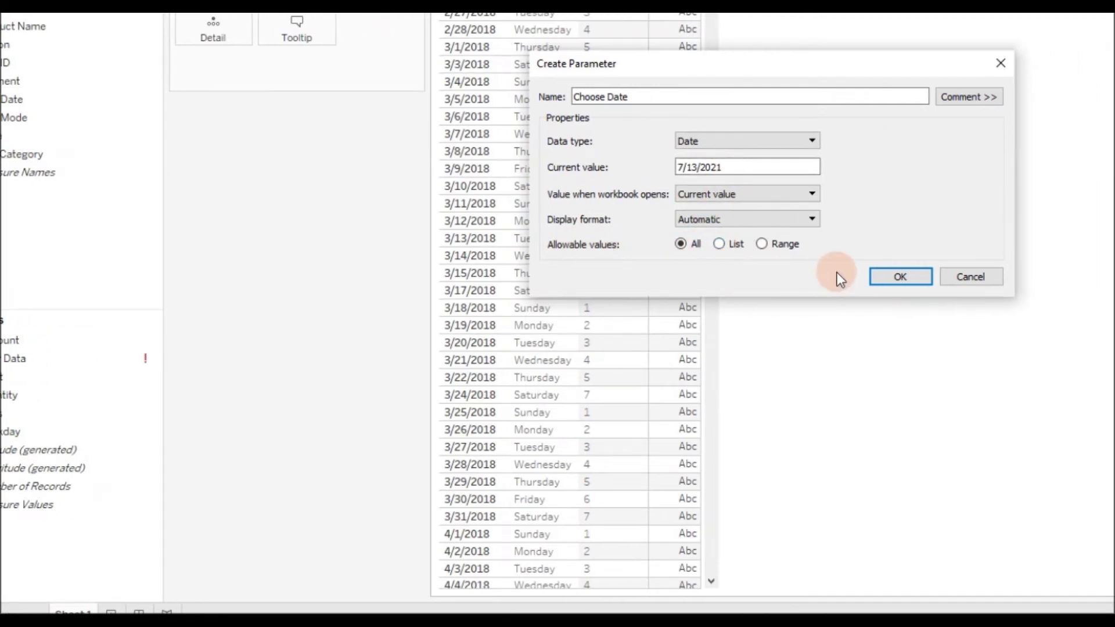
{"action": "left_click", "coordinate": [900, 276]}
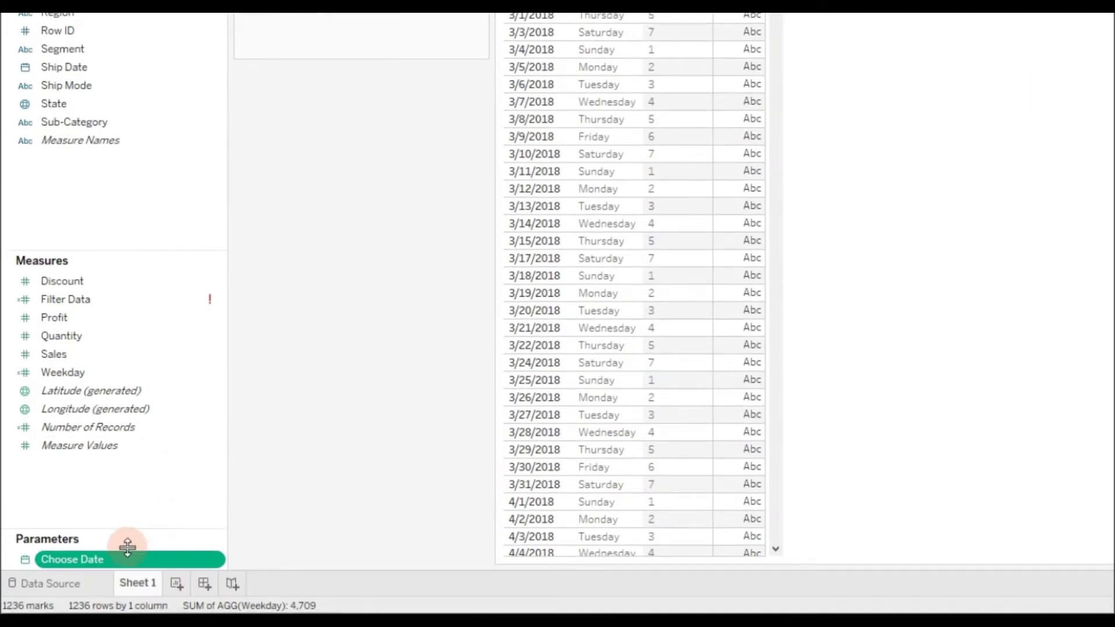
{"action": "right_click", "coordinate": [110, 561]}
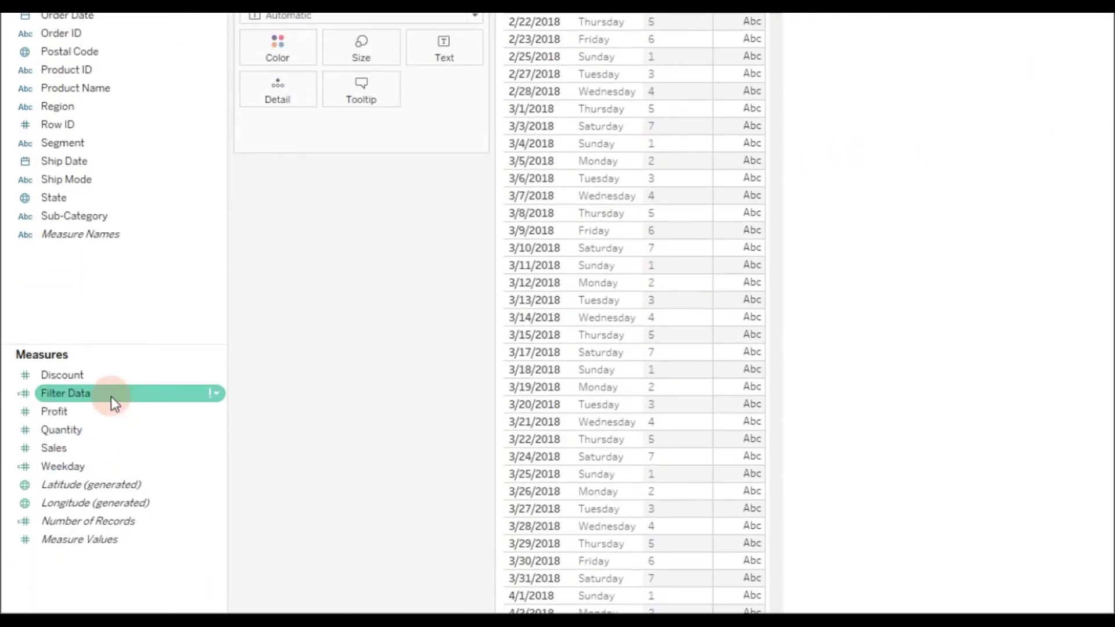
Step: Add Choose Date as the end date in Filter Data's DATEDIFF
{"action": "right_click", "coordinate": [112, 394]}
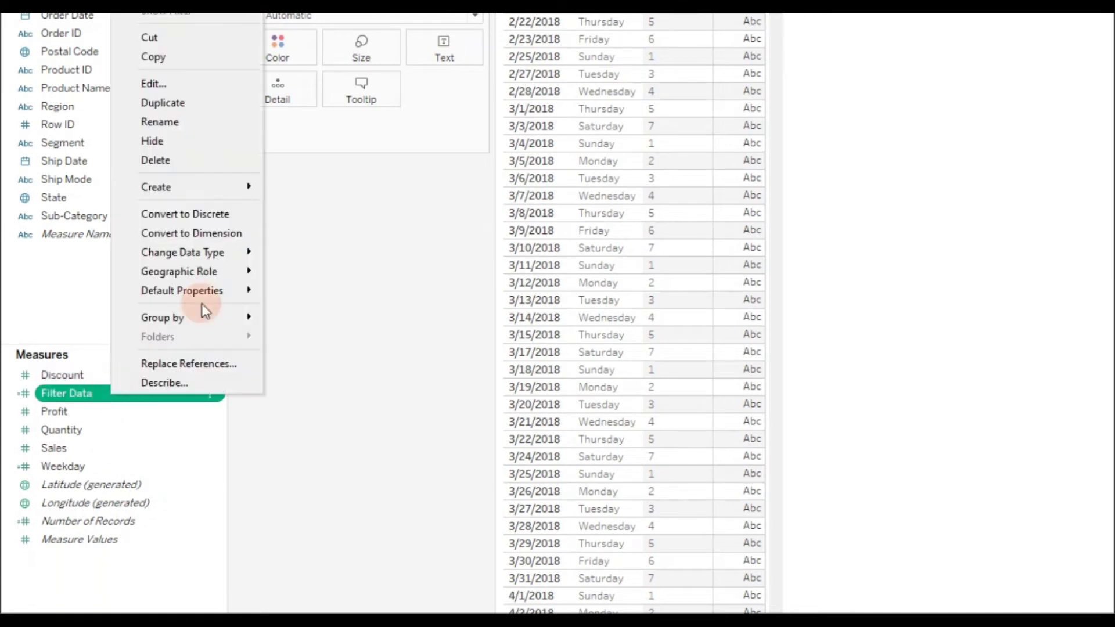
{"action": "left_click", "coordinate": [162, 83]}
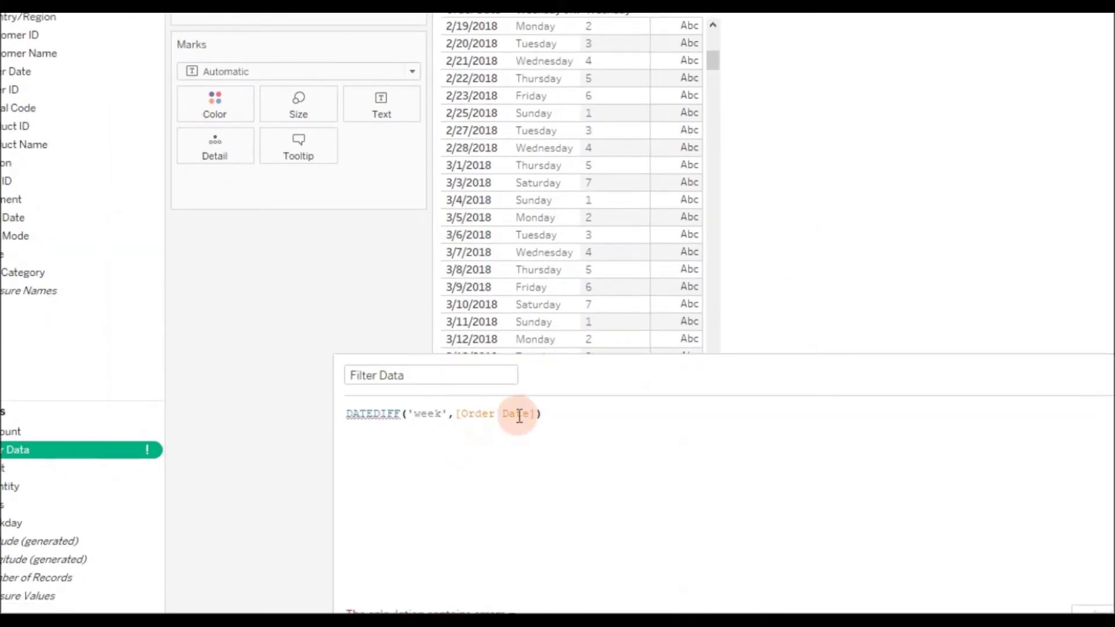
{"action": "left_click", "coordinate": [534, 414]}
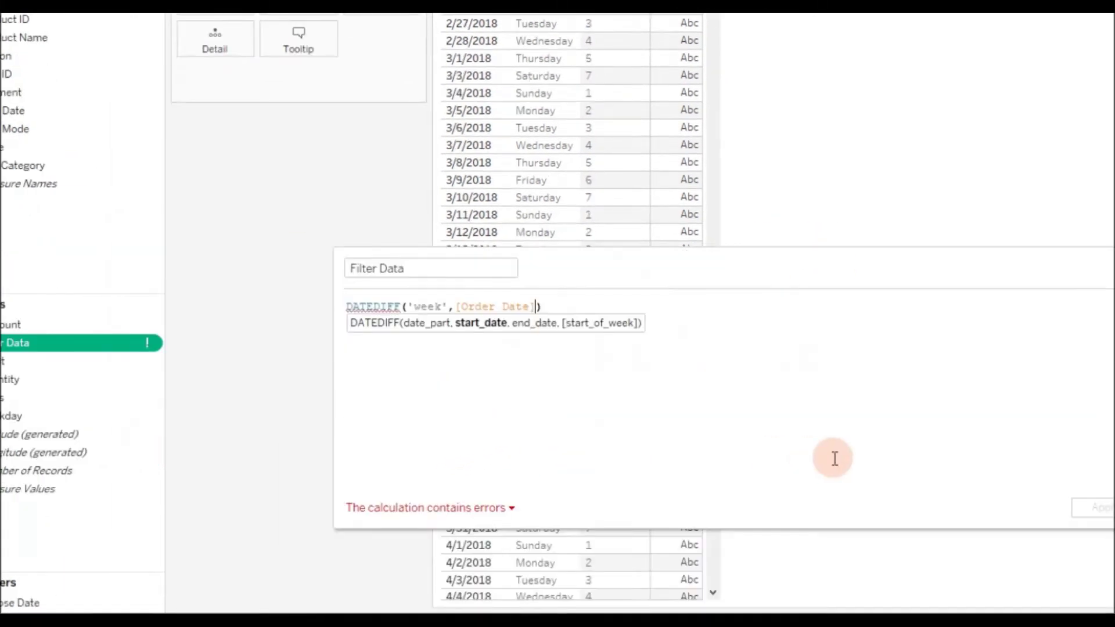
{"action": "type", "text": ",cho"}
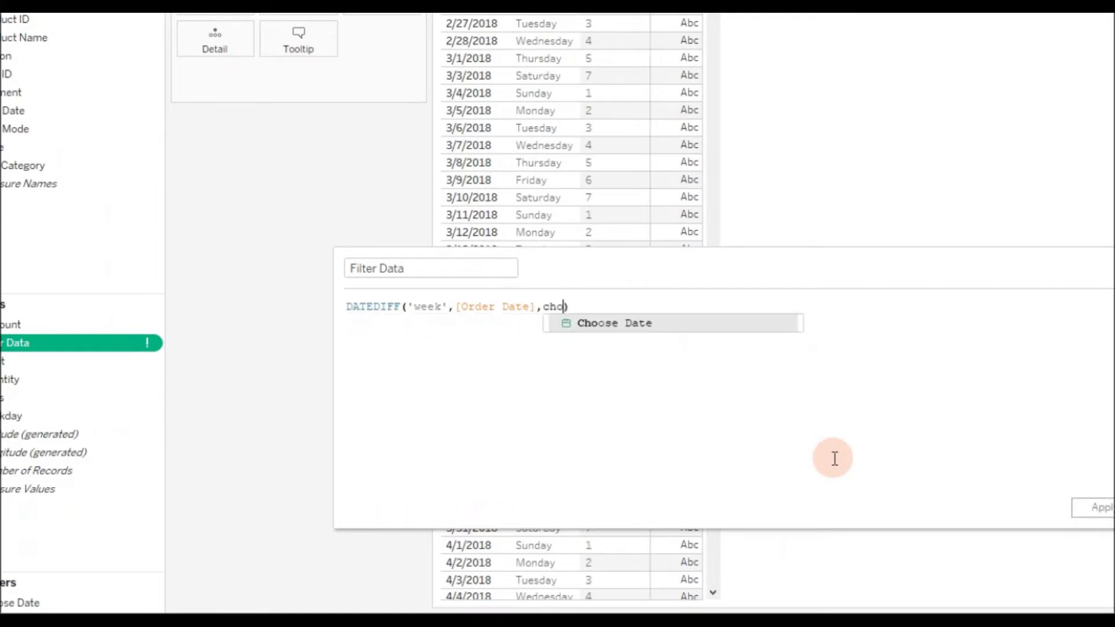
{"action": "key", "text": "Return"}
{"action": "left_click", "coordinate": [671, 312]}
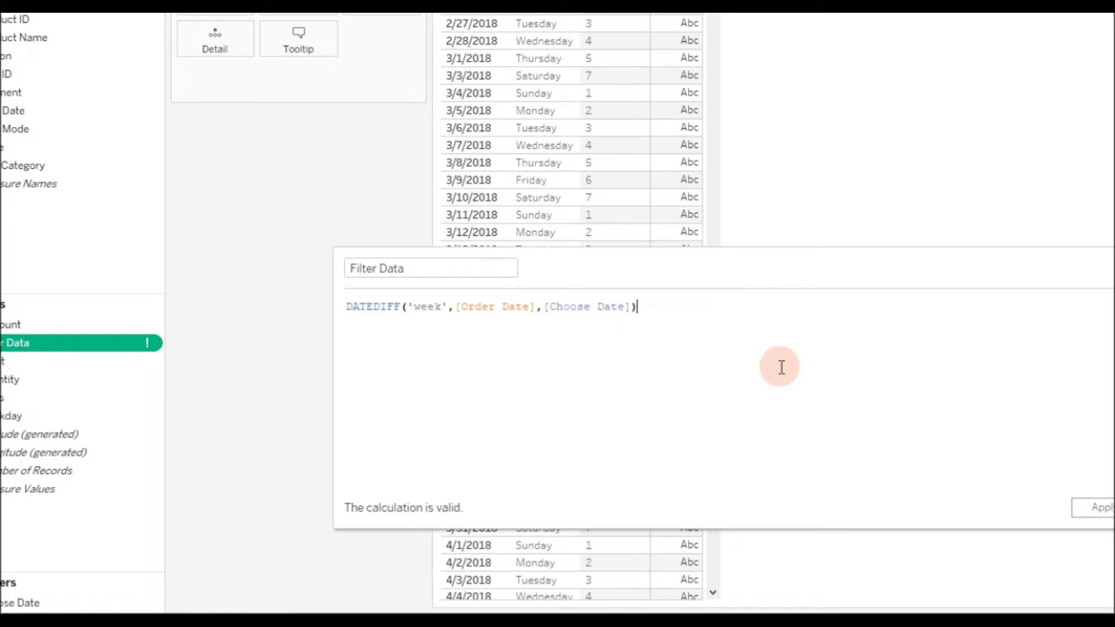
Step: Wrap the DATEDIFF in MIN and require the result to be <=5
{"action": "type", "text": "<=5"}
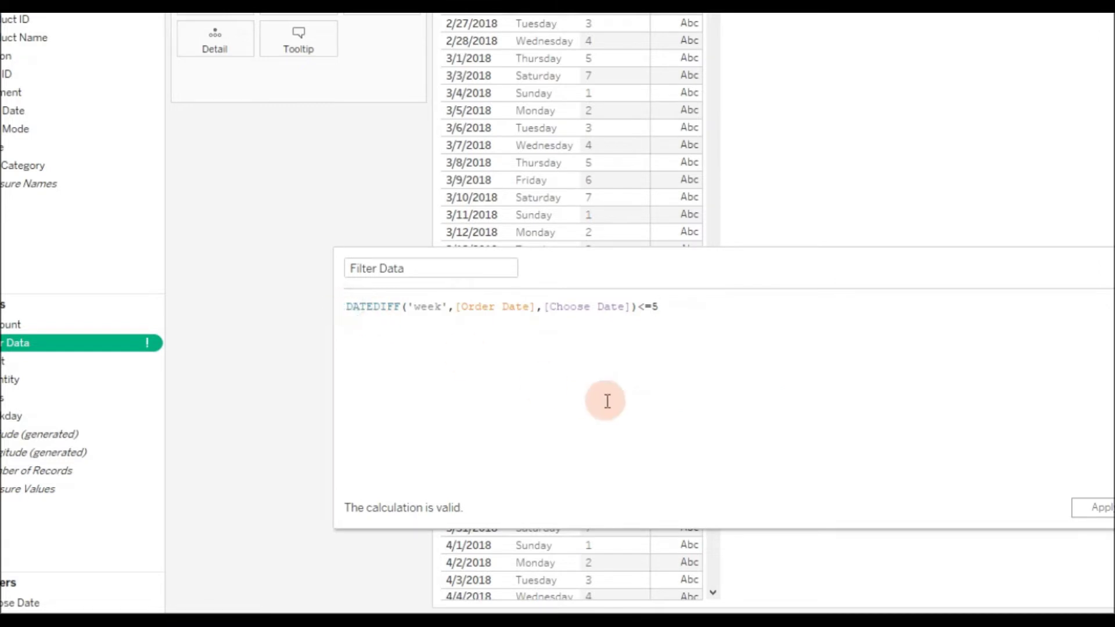
{"action": "type", "text": "MIN("}
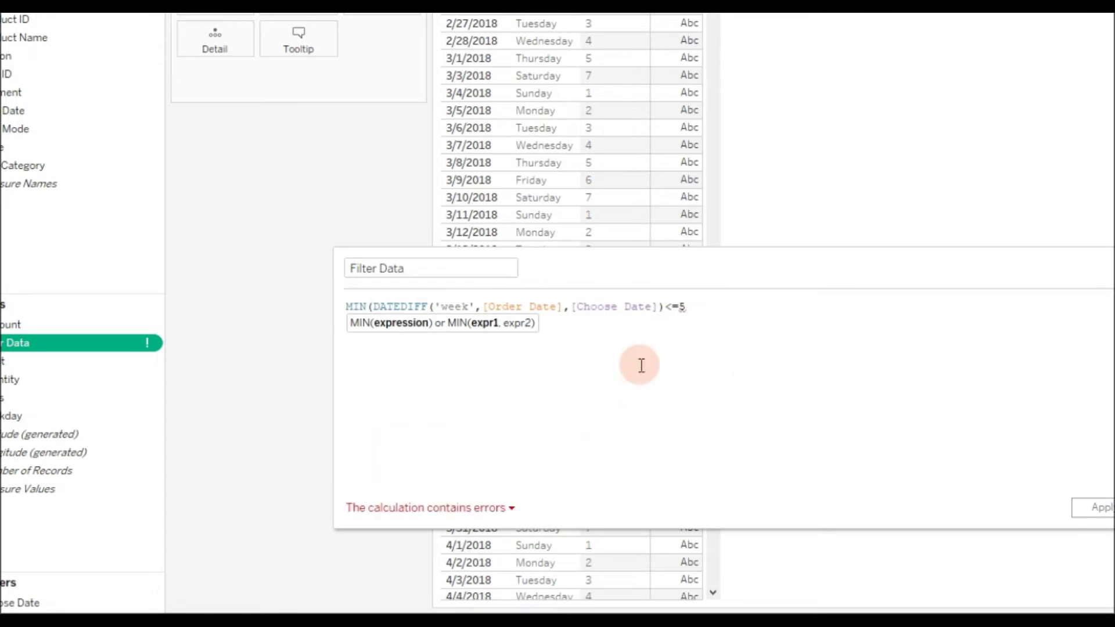
{"action": "left_click", "coordinate": [664, 307]}
{"action": "type", "text": ")"}
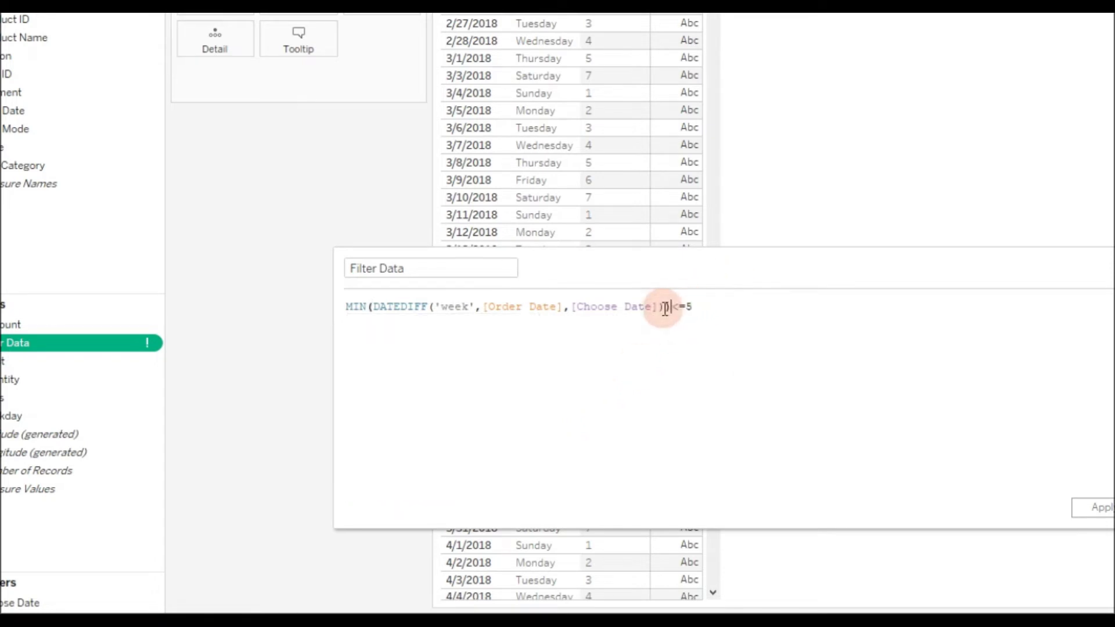
{"action": "left_click", "coordinate": [711, 315]}
{"action": "left_click_drag", "start_coordinate": [721, 274], "coordinate": [739, 209]}
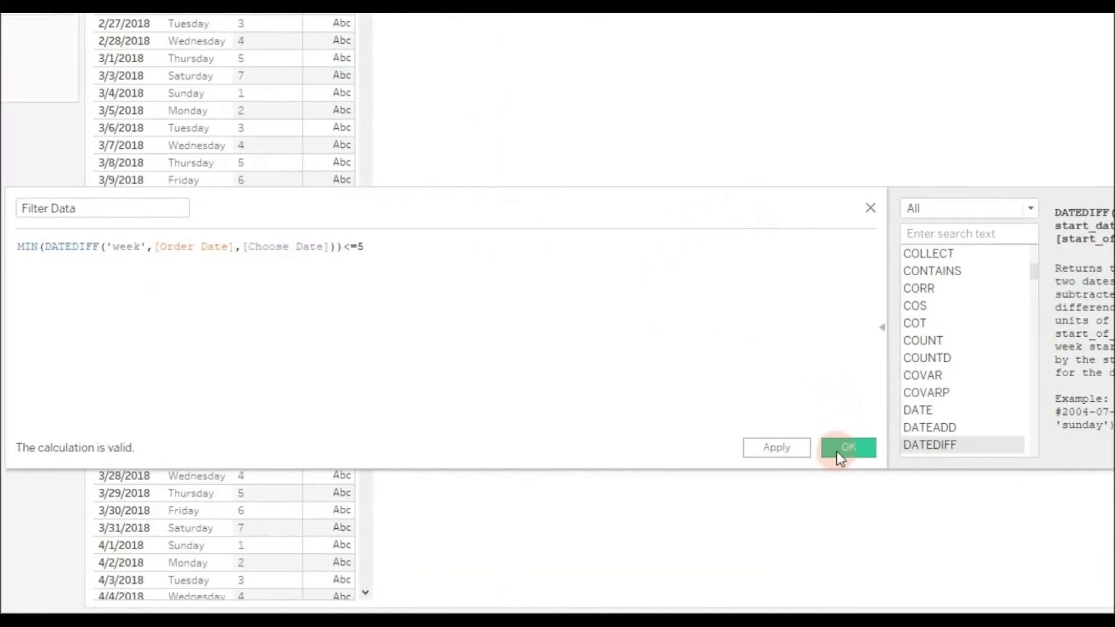
Step: Save Filter Data and put it on Rows, showing True for every order date
{"action": "left_click", "coordinate": [839, 458]}
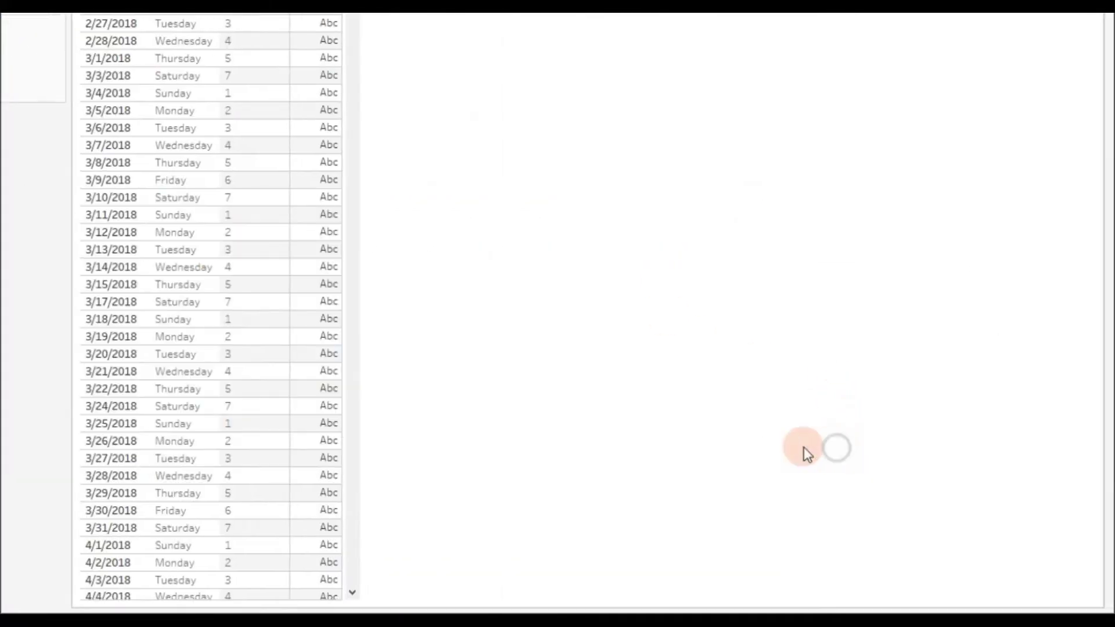
{"action": "left_click_drag", "start_coordinate": [53, 343], "coordinate": [825, 107]}
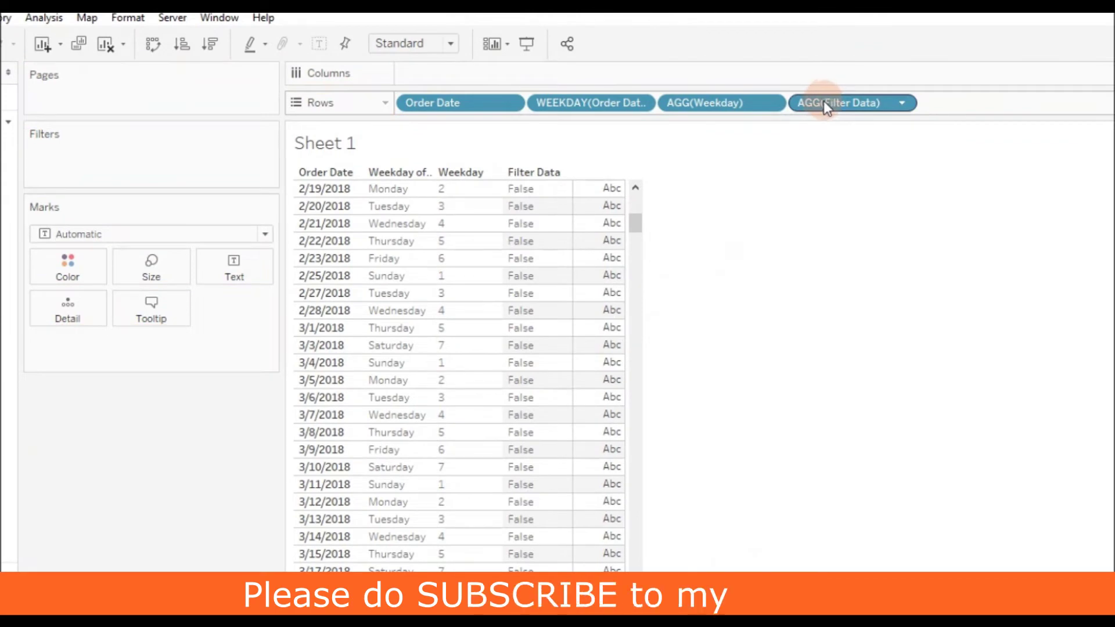
{"action": "left_click", "coordinate": [622, 348]}
{"action": "left_click_drag", "start_coordinate": [637, 221], "coordinate": [639, 528]}
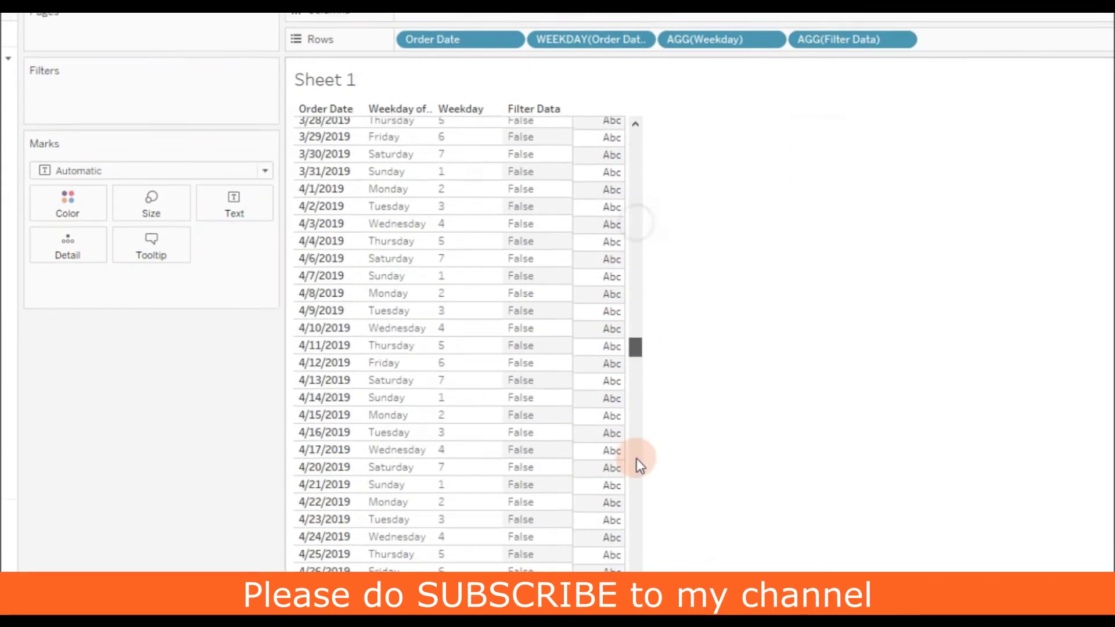
{"action": "left_click_drag", "start_coordinate": [636, 458], "coordinate": [649, 626]}
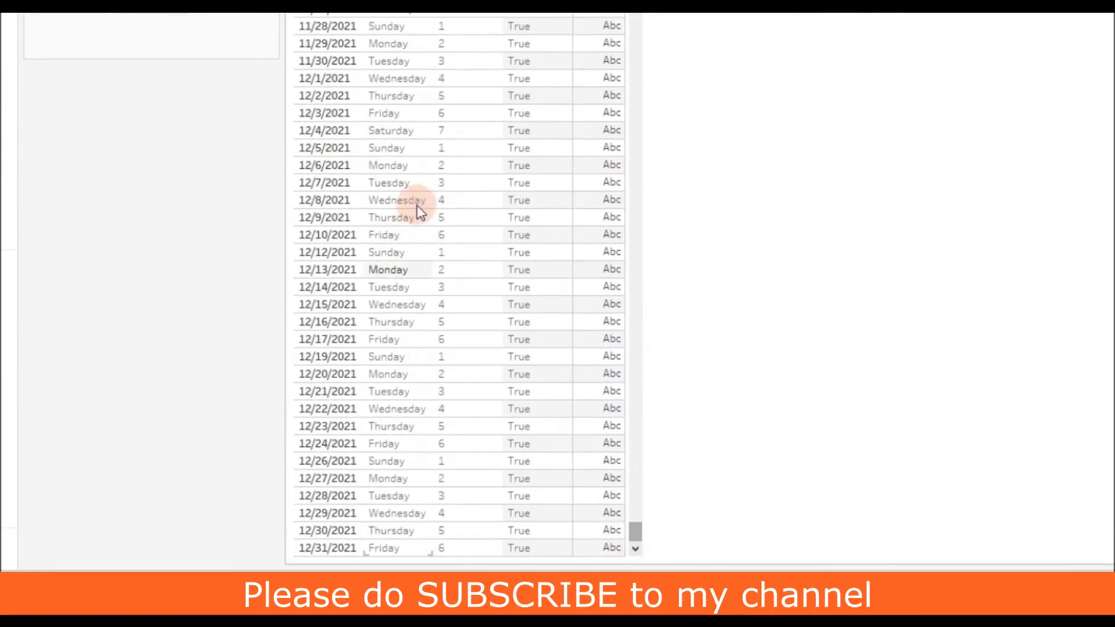
{"action": "scroll", "coordinate": [417, 205], "scroll_direction": "up", "scroll_amount": 8}
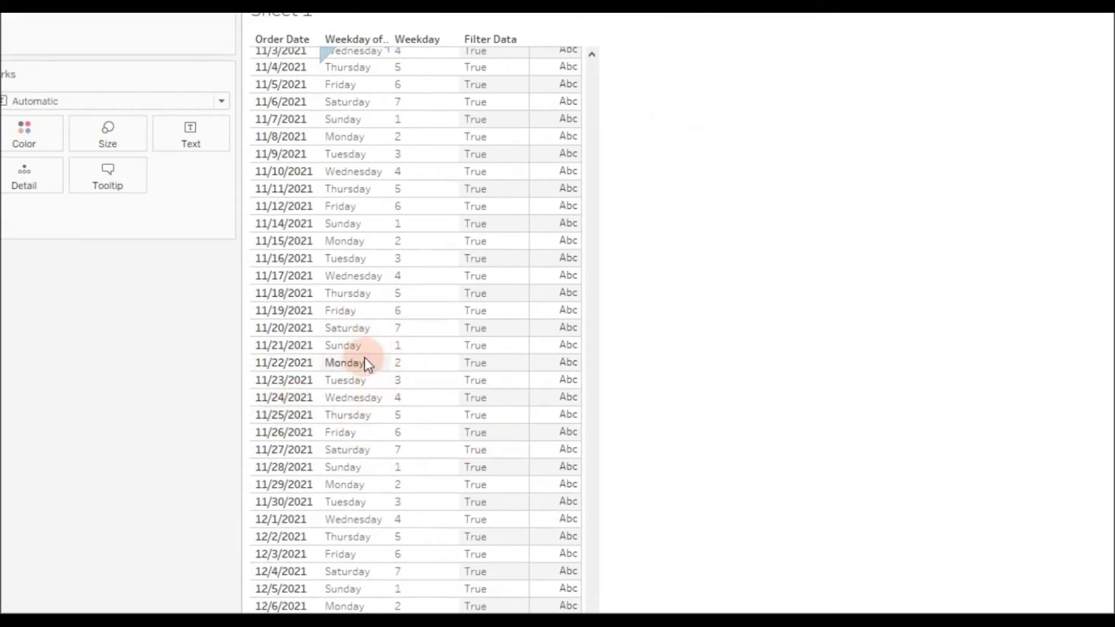
{"action": "scroll", "coordinate": [361, 337], "scroll_direction": "up", "scroll_amount": 10}
{"action": "scroll", "coordinate": [328, 313], "scroll_direction": "up", "scroll_amount": 10}
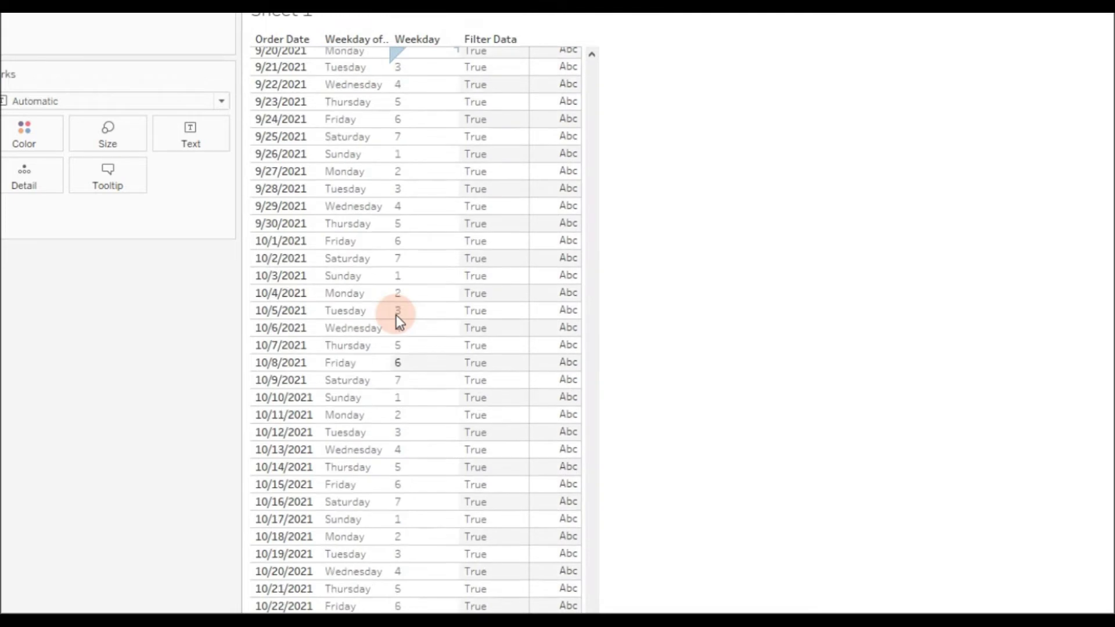
{"action": "scroll", "coordinate": [335, 299], "scroll_direction": "up", "scroll_amount": 20}
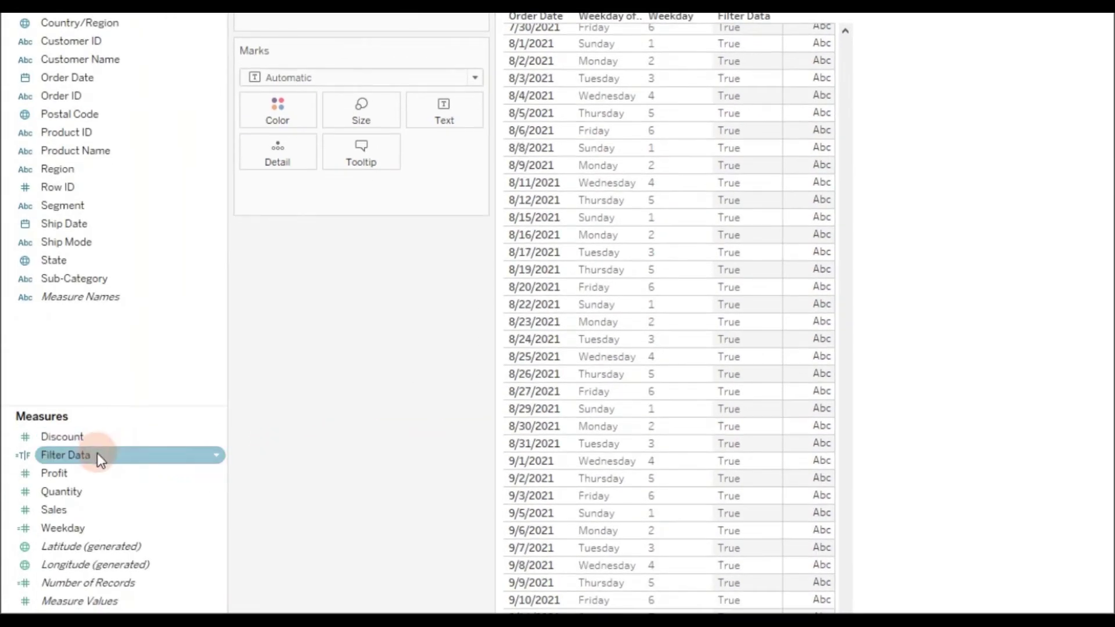
{"action": "right_click", "coordinate": [97, 453]}
Step: Append 'and' plus a copy of the week condition to Filter Data
{"action": "left_click", "coordinate": [144, 197]}
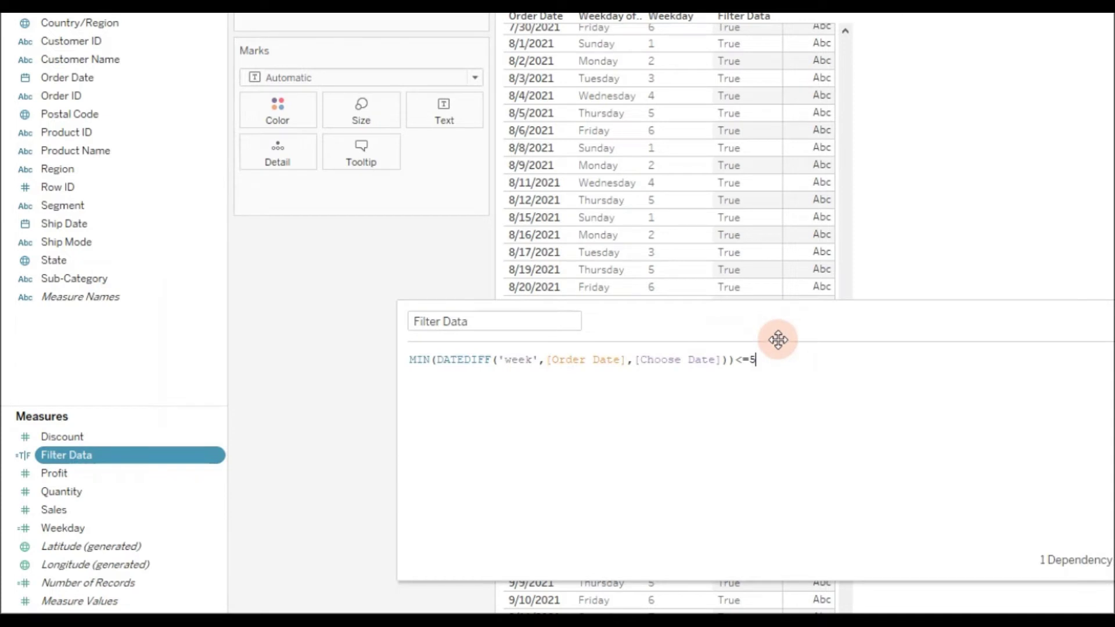
{"action": "left_click_drag", "start_coordinate": [756, 359], "coordinate": [354, 361]}
{"action": "key", "text": "ctrl+c"}
{"action": "left_click", "coordinate": [779, 357]}
{"action": "type", "text": "and"}
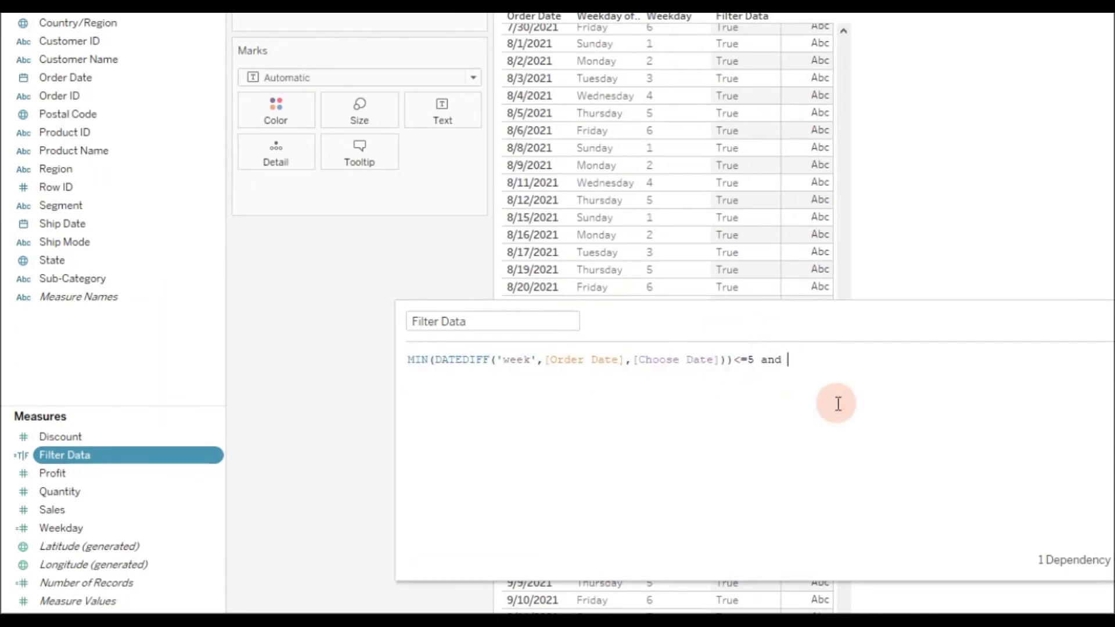
{"action": "key", "text": "ctrl+v"}
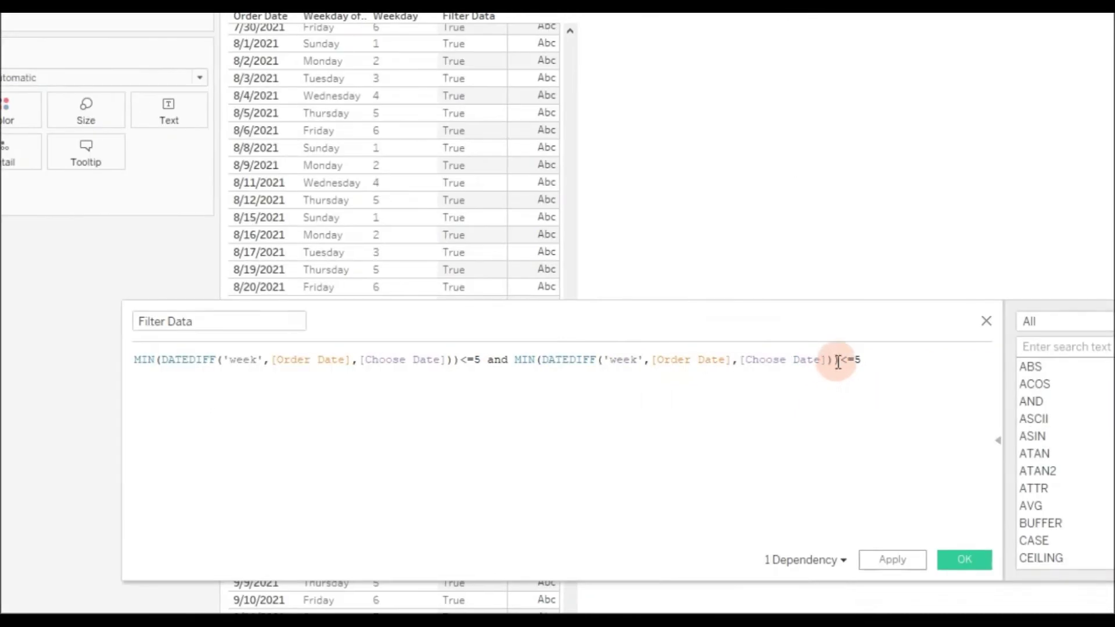
Step: Change the copied comparison from <=5 to >=1 and apply the formula
{"action": "left_click_drag", "start_coordinate": [832, 358], "coordinate": [815, 360]}
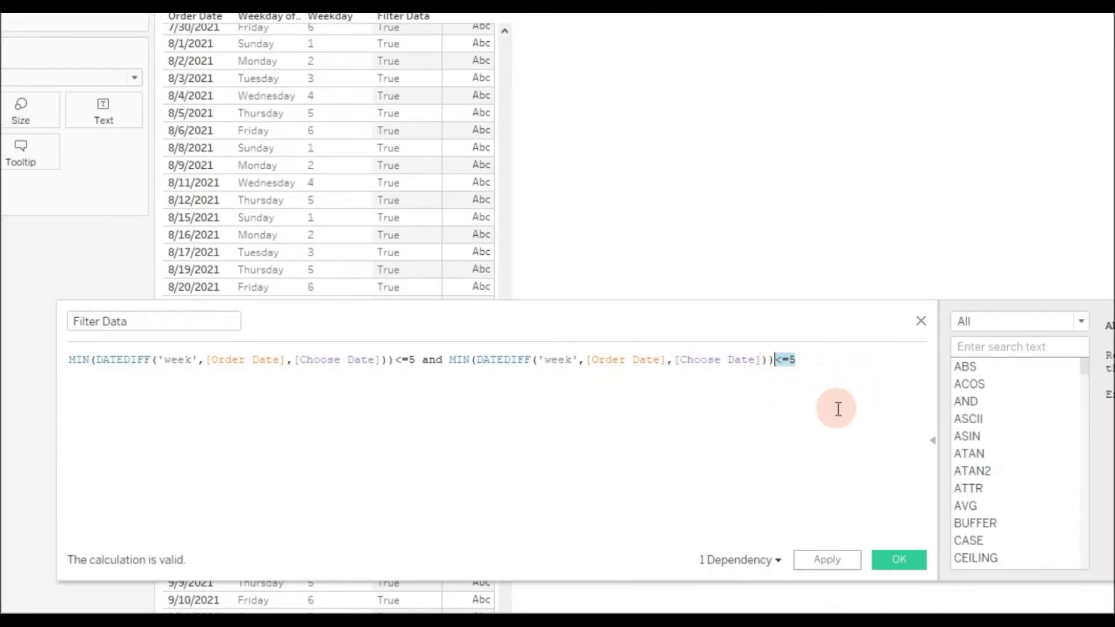
{"action": "type", "text": ">"}
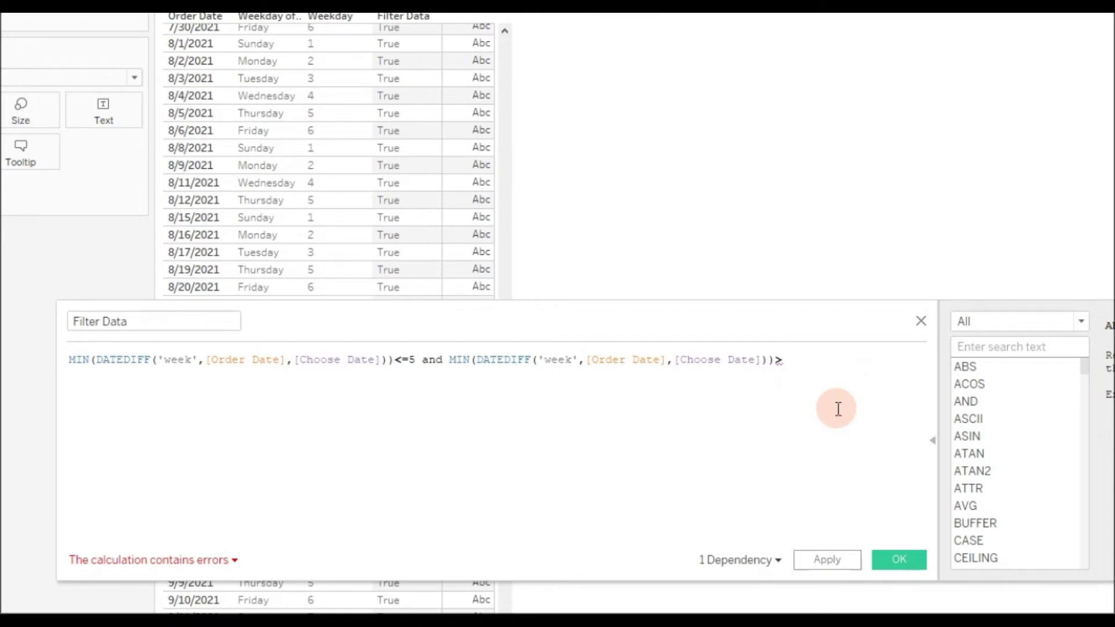
{"action": "type", "text": "=1"}
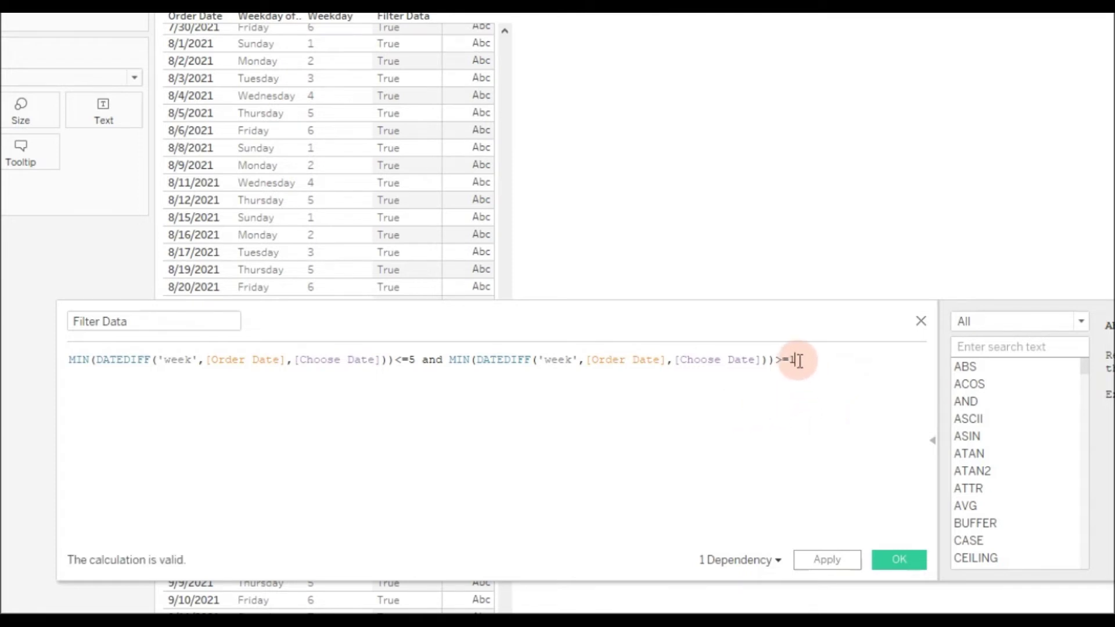
{"action": "left_click_drag", "start_coordinate": [635, 319], "coordinate": [620, 141]}
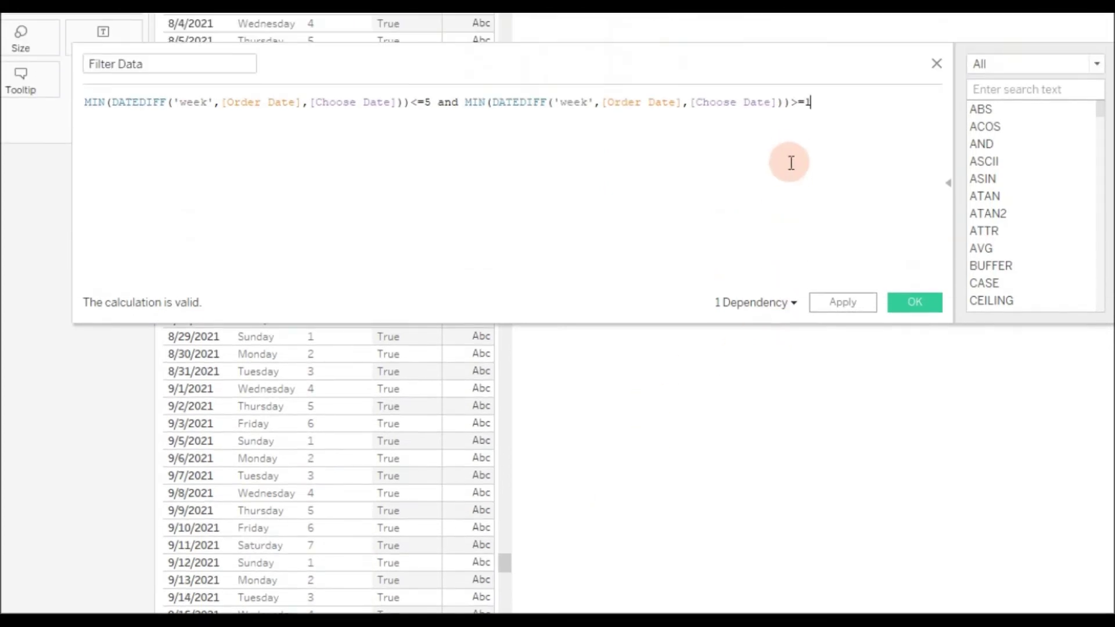
{"action": "left_click_drag", "start_coordinate": [501, 562], "coordinate": [503, 575]}
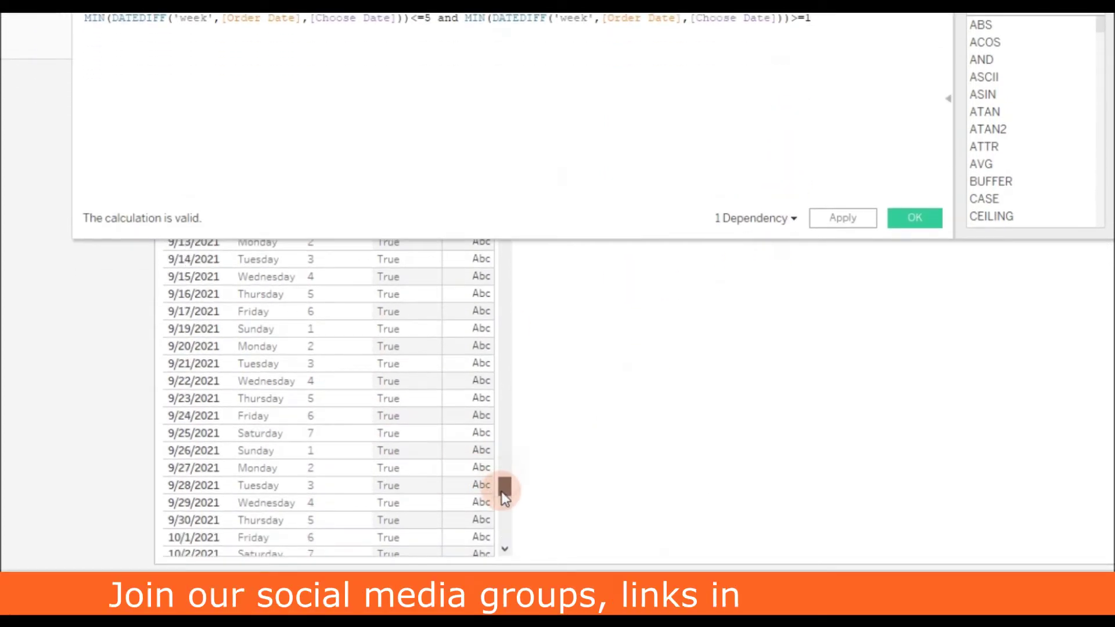
{"action": "scroll", "coordinate": [503, 493], "scroll_direction": "down", "scroll_amount": 5}
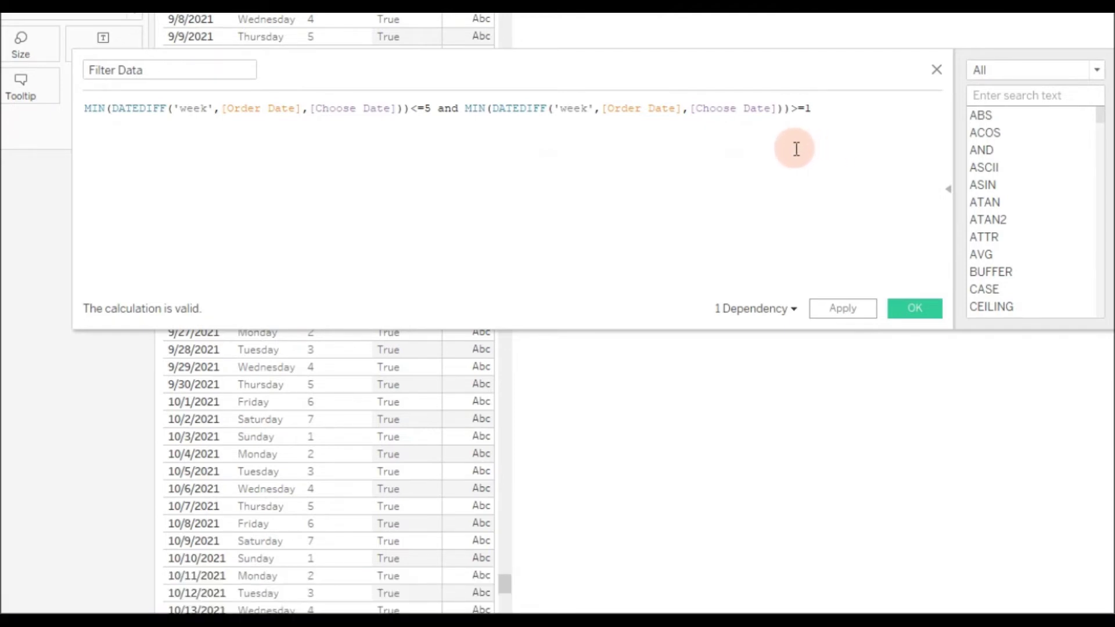
{"action": "left_click", "coordinate": [841, 310]}
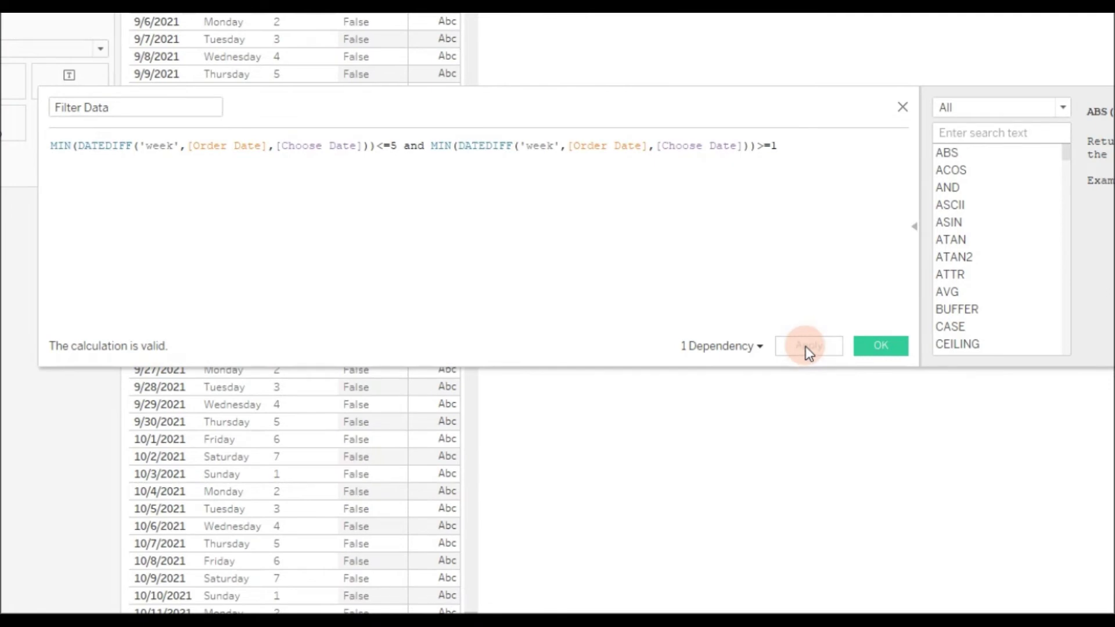
{"action": "left_click_drag", "start_coordinate": [414, 145], "coordinate": [824, 145]}
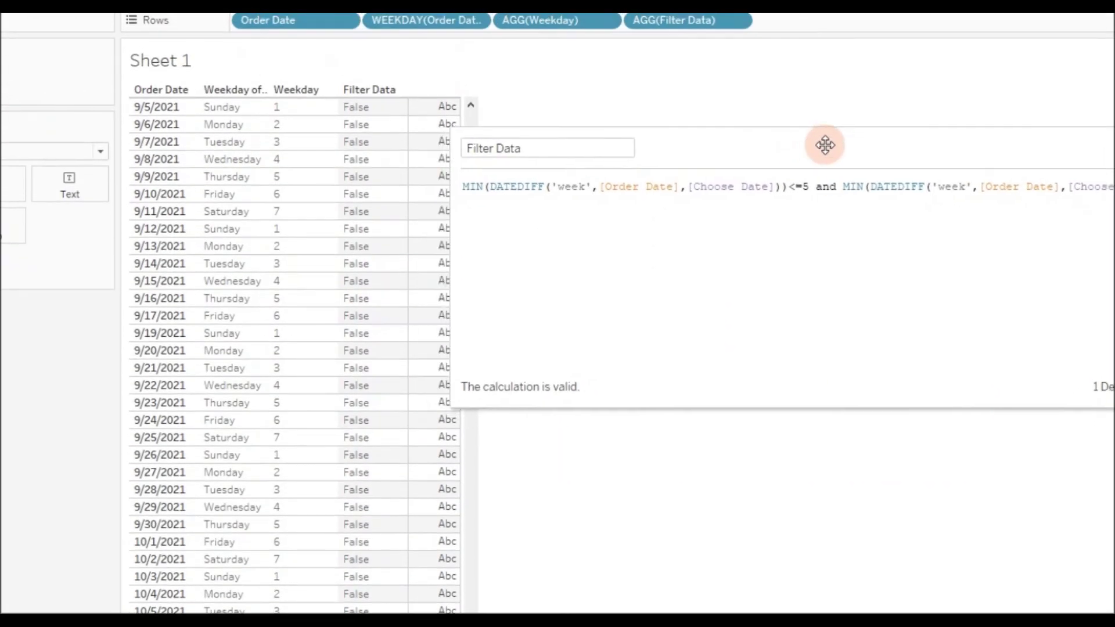
{"action": "left_click_drag", "start_coordinate": [470, 495], "coordinate": [476, 569]}
Step: Filter the sheet on Filter Data, keeping only True
{"action": "left_click_drag", "start_coordinate": [62, 299], "coordinate": [300, 157]}
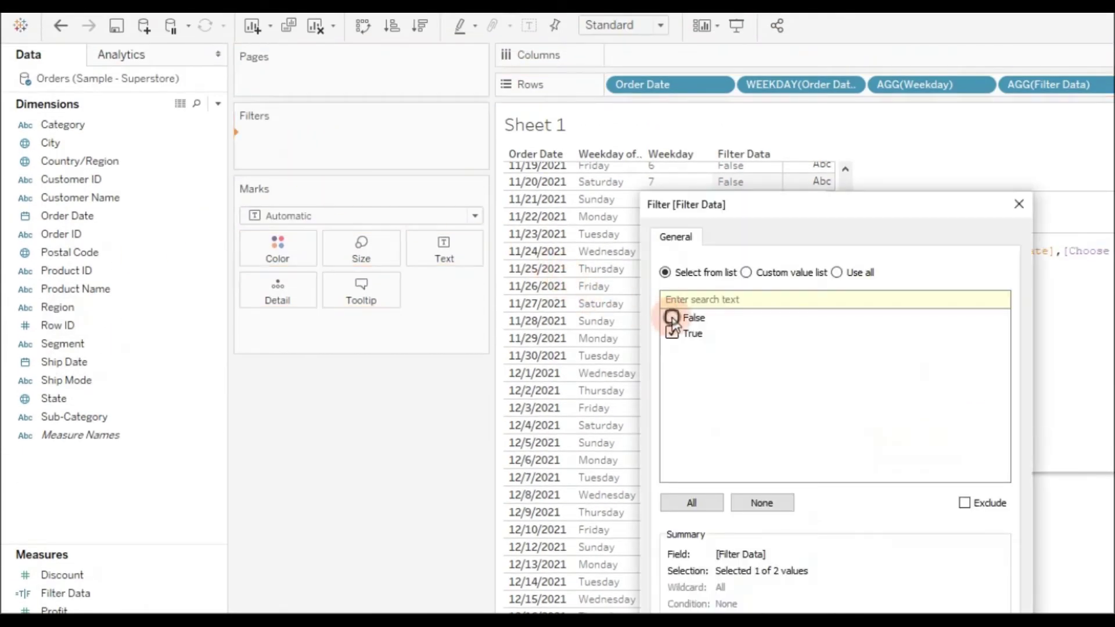
{"action": "left_click", "coordinate": [842, 489]}
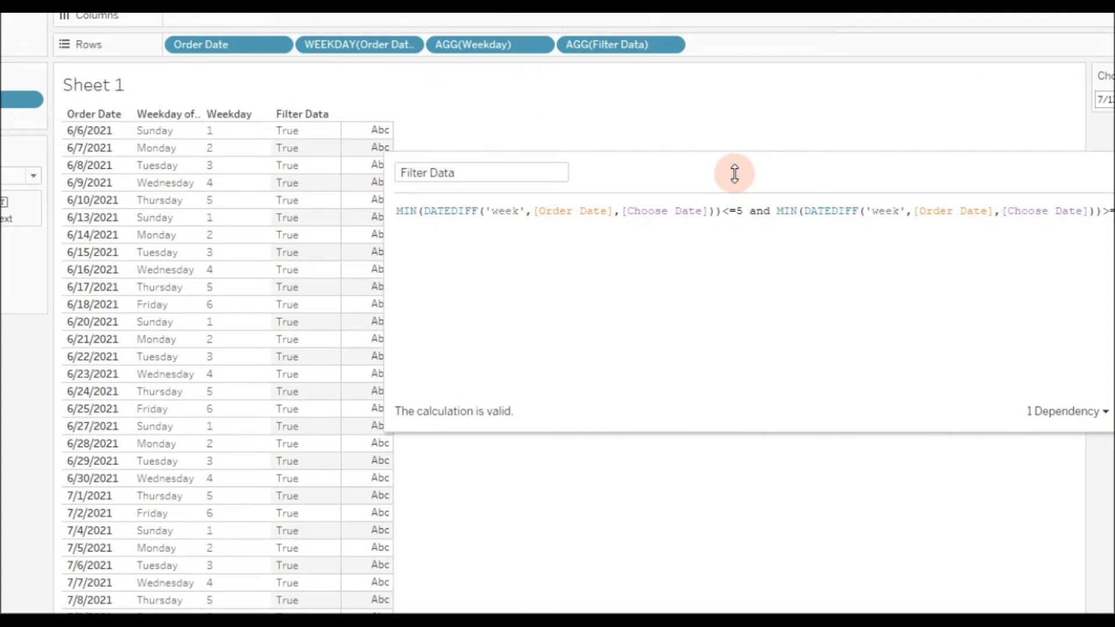
Step: Add a DATEPART('weekday',[Order Date]) line to the Filter Data formula
{"action": "left_click_drag", "start_coordinate": [732, 172], "coordinate": [279, 207]}
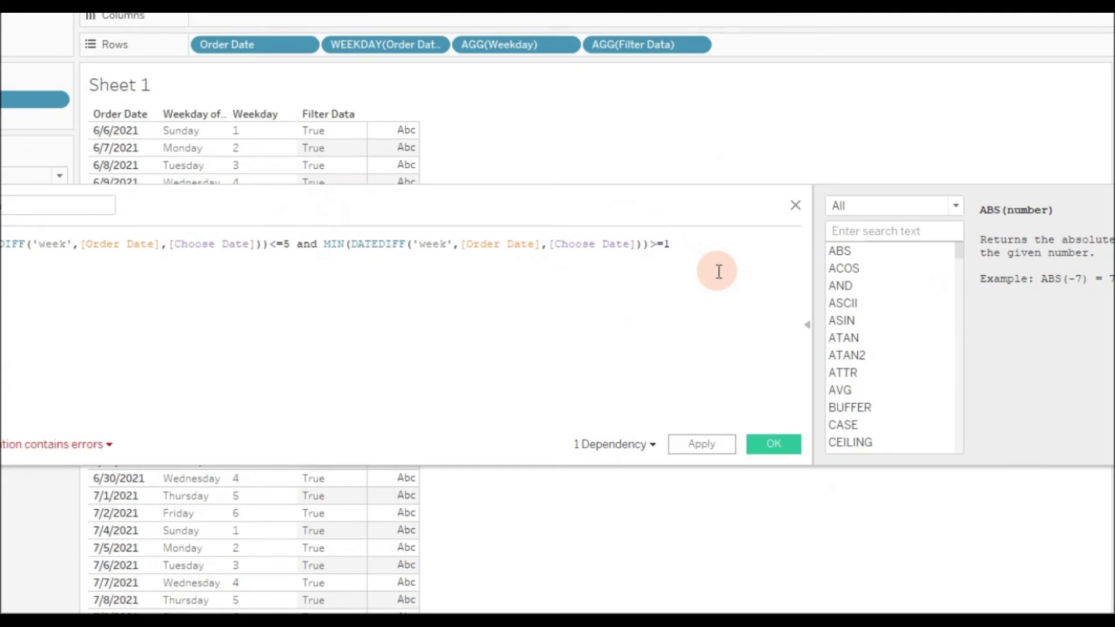
{"action": "left_click_drag", "start_coordinate": [192, 212], "coordinate": [689, 267]}
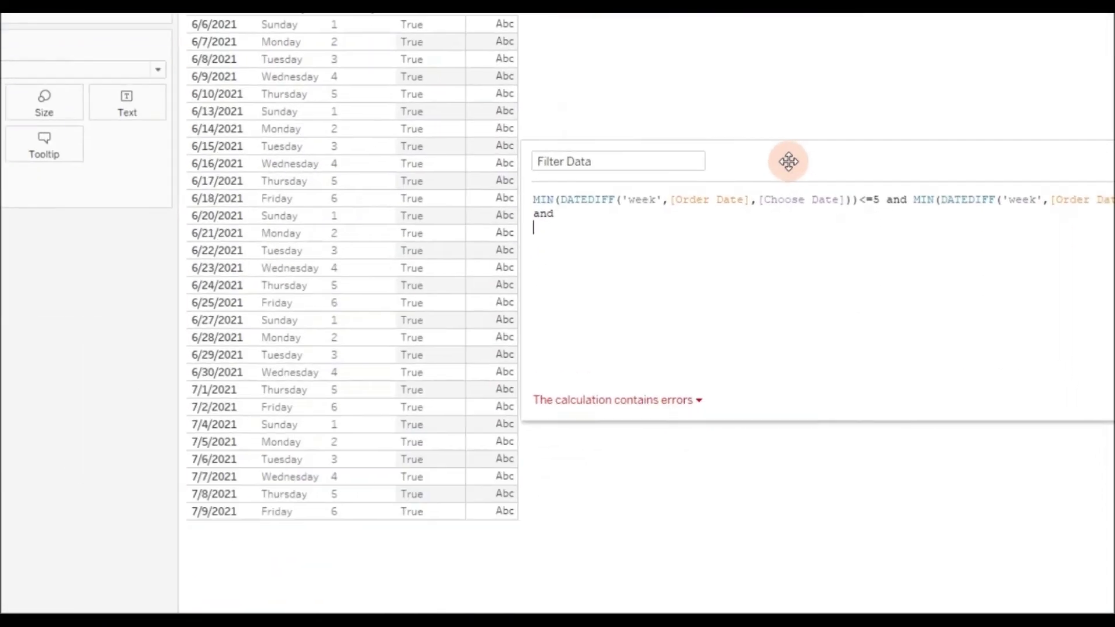
{"action": "left_click_drag", "start_coordinate": [789, 162], "coordinate": [781, 138]}
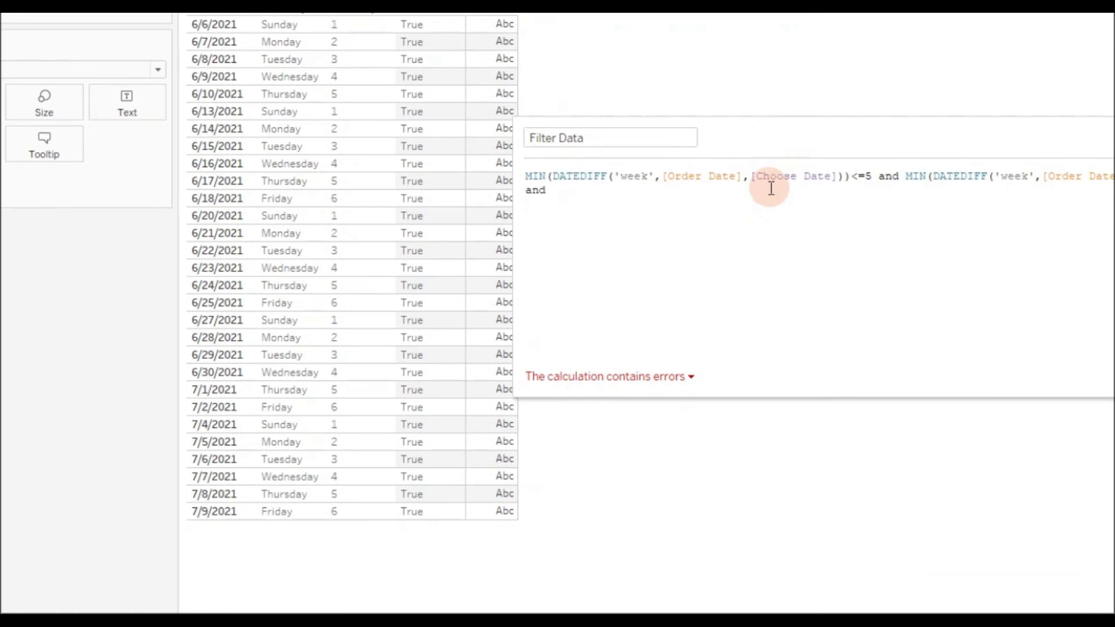
{"action": "type", "text": "datepar"}
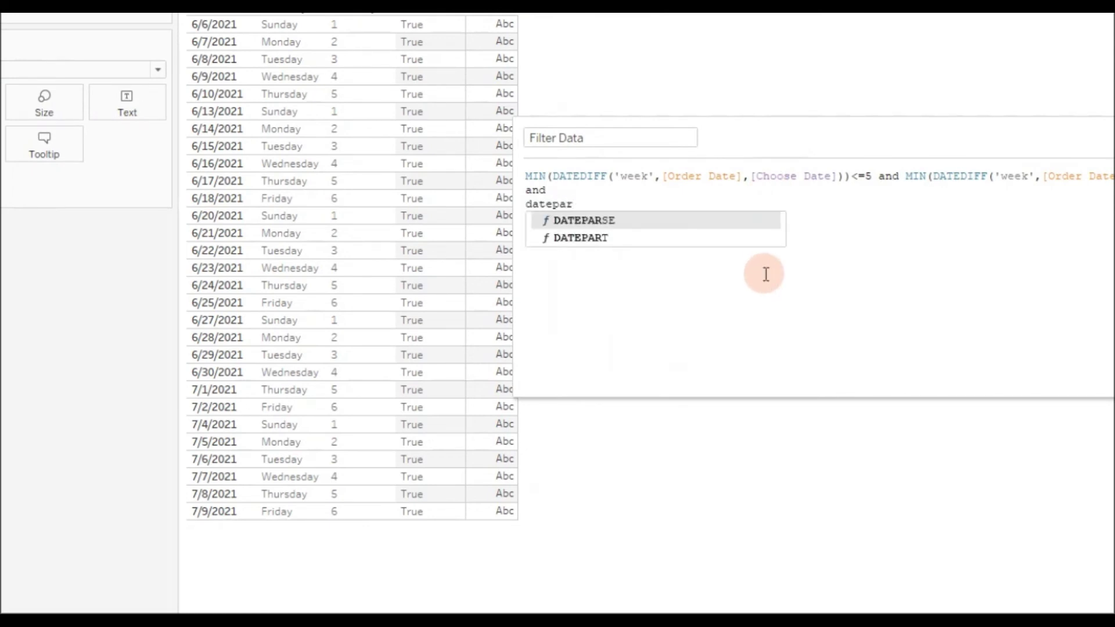
{"action": "key", "text": "Down"}
{"action": "key", "text": "Return"}
{"action": "type", "text": "''"}
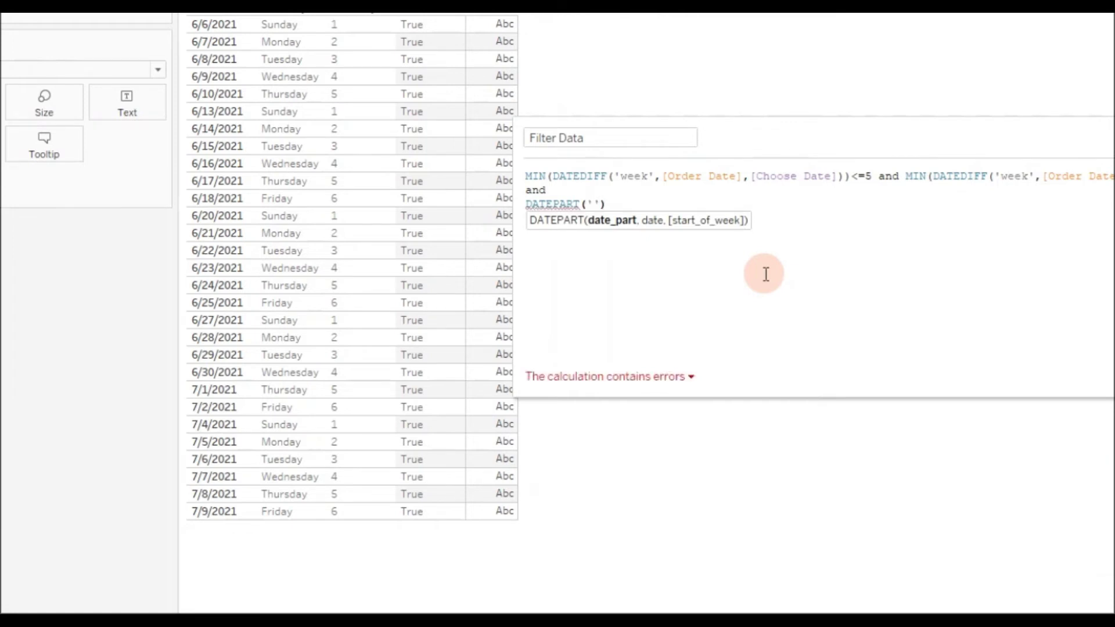
{"action": "type", "text": "weekda"}
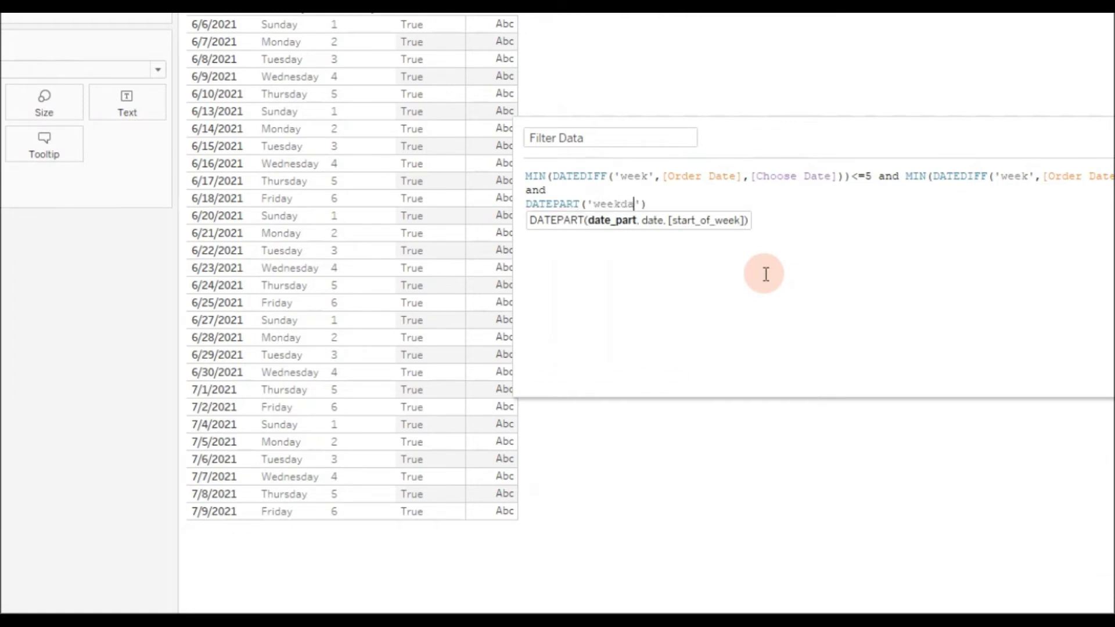
{"action": "type", "text": ","}
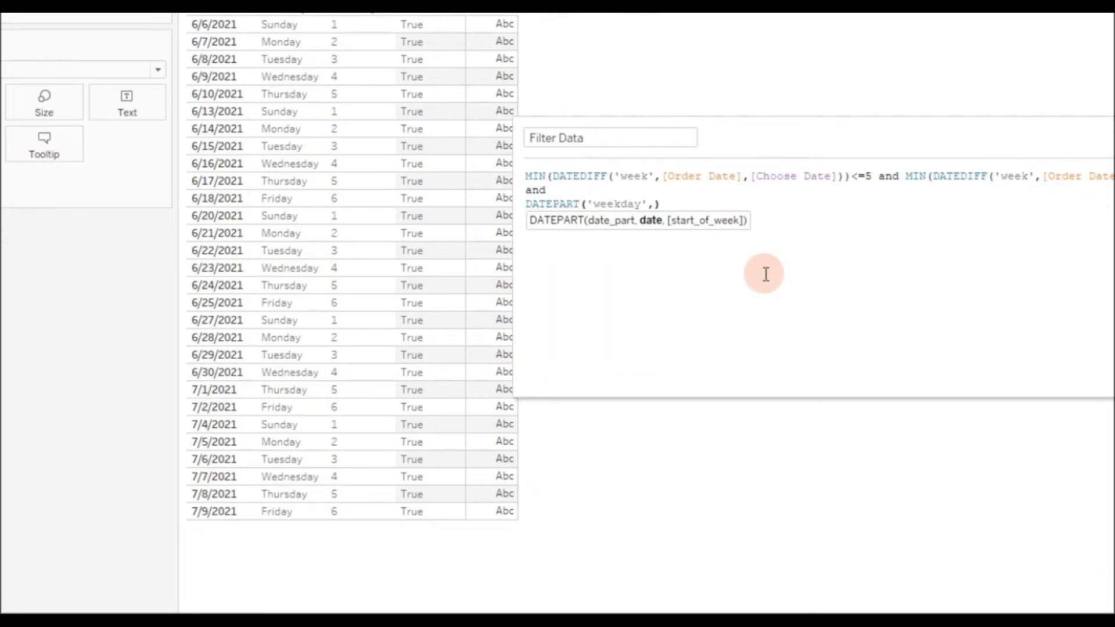
{"action": "type", "text": "[O"}
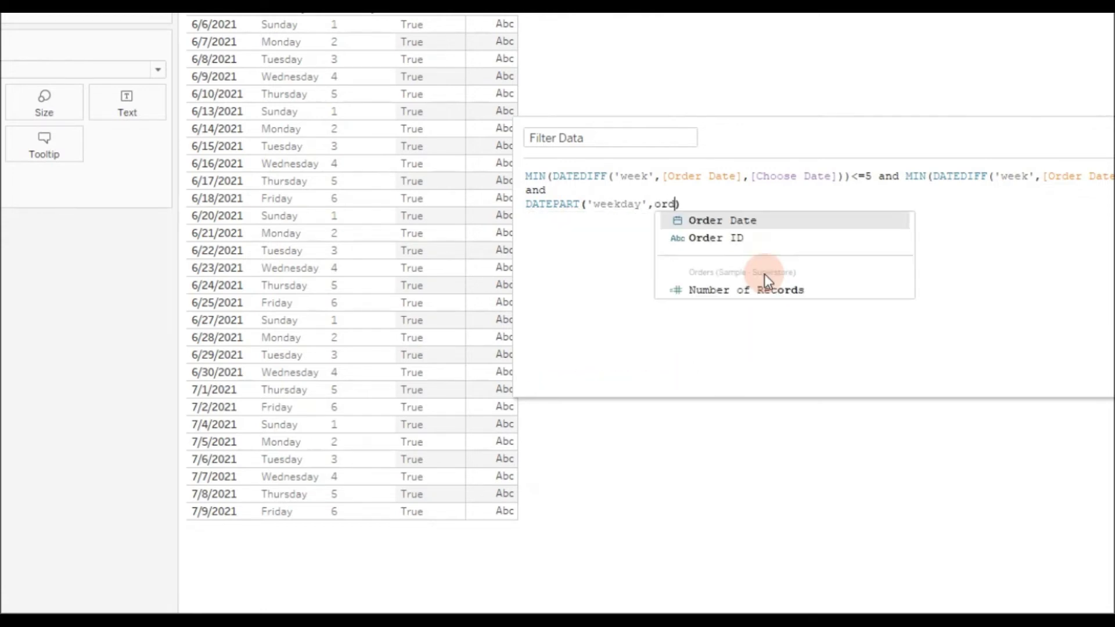
{"action": "key", "text": "Return"}
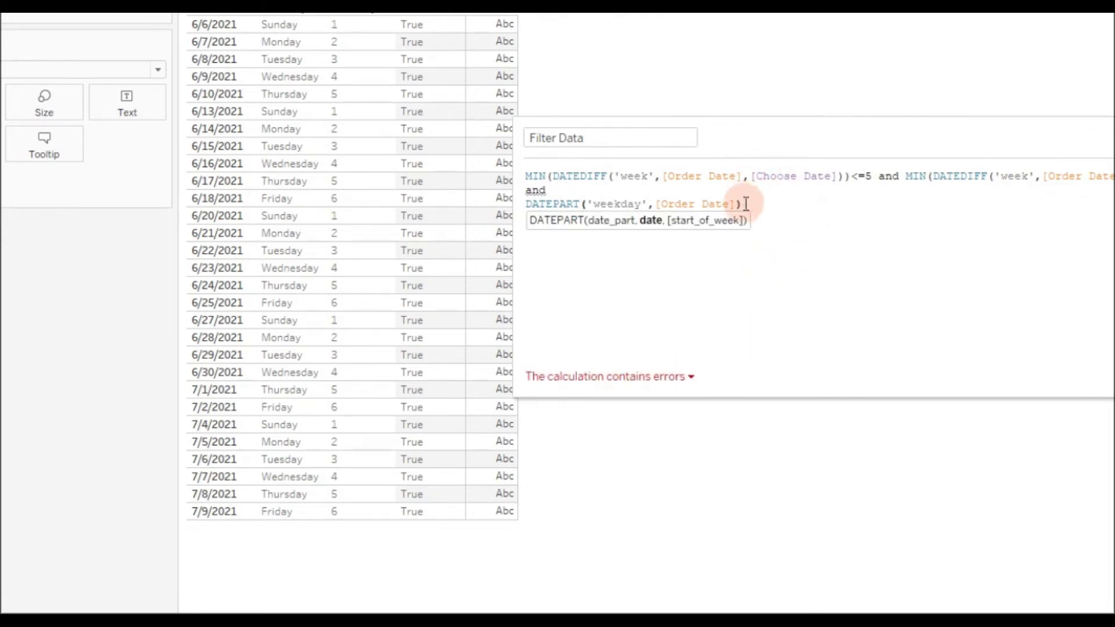
Step: Complete that line as MIN(DATEPART('weekday',[Order Date]))=7
{"action": "left_click", "coordinate": [740, 206]}
{"action": "type", "text": "=7"}
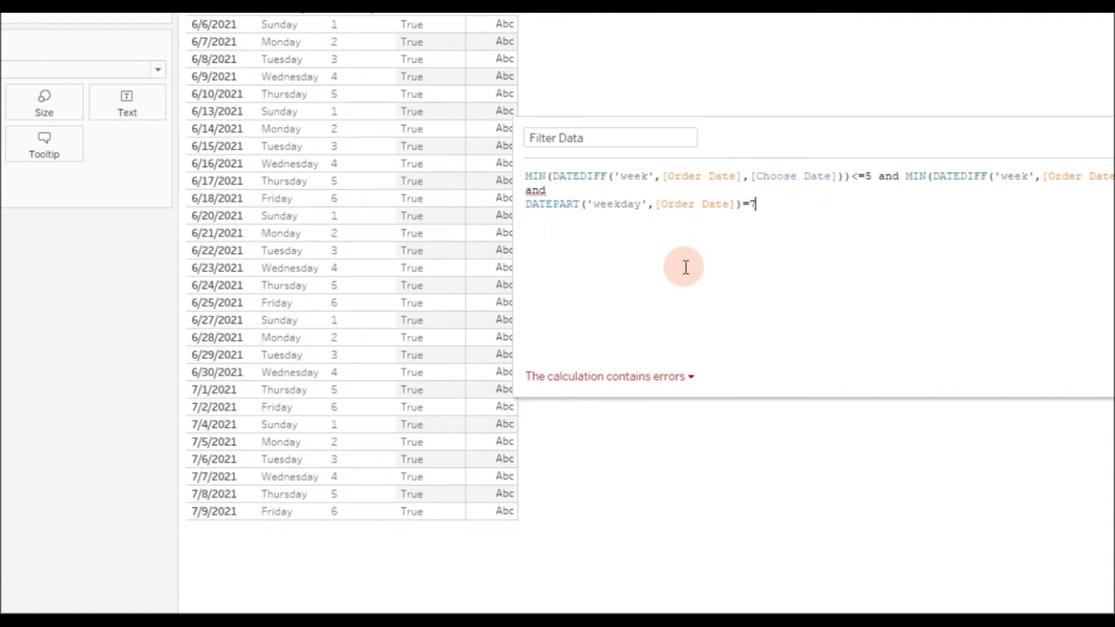
{"action": "left_click", "coordinate": [744, 206]}
{"action": "type", "text": ")"}
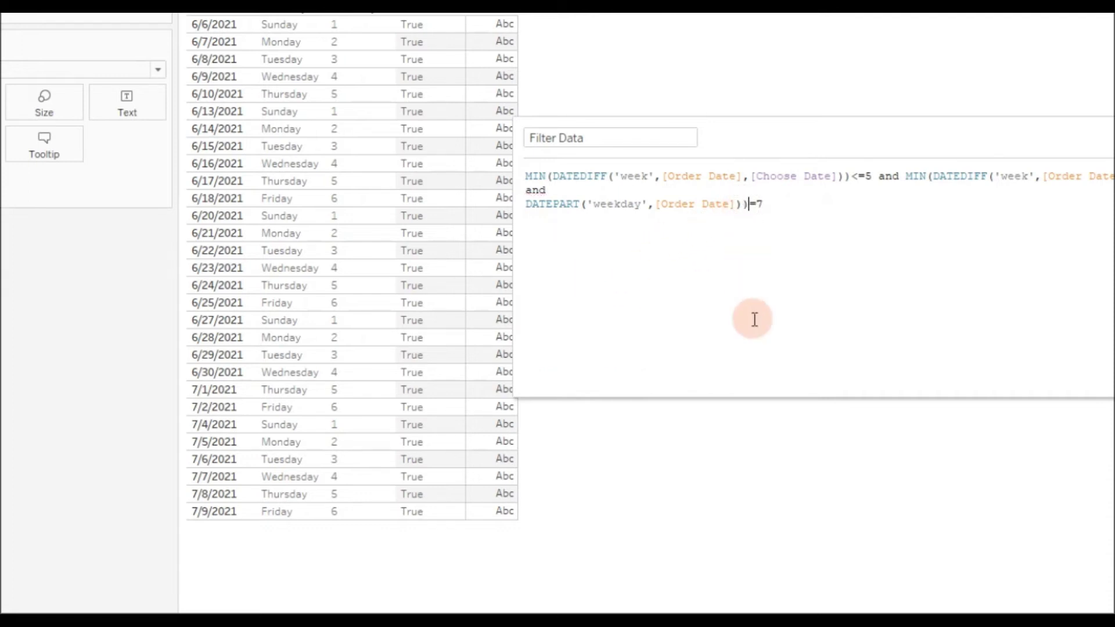
{"action": "left_click", "coordinate": [526, 204]}
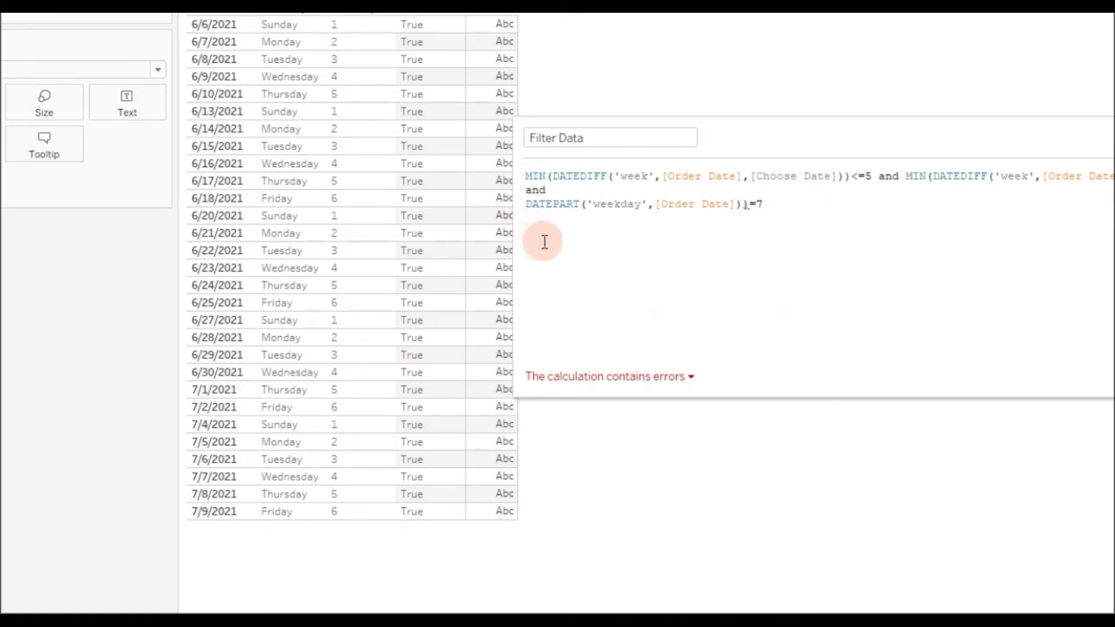
{"action": "type", "text": "("}
{"action": "type", "text": "MIN"}
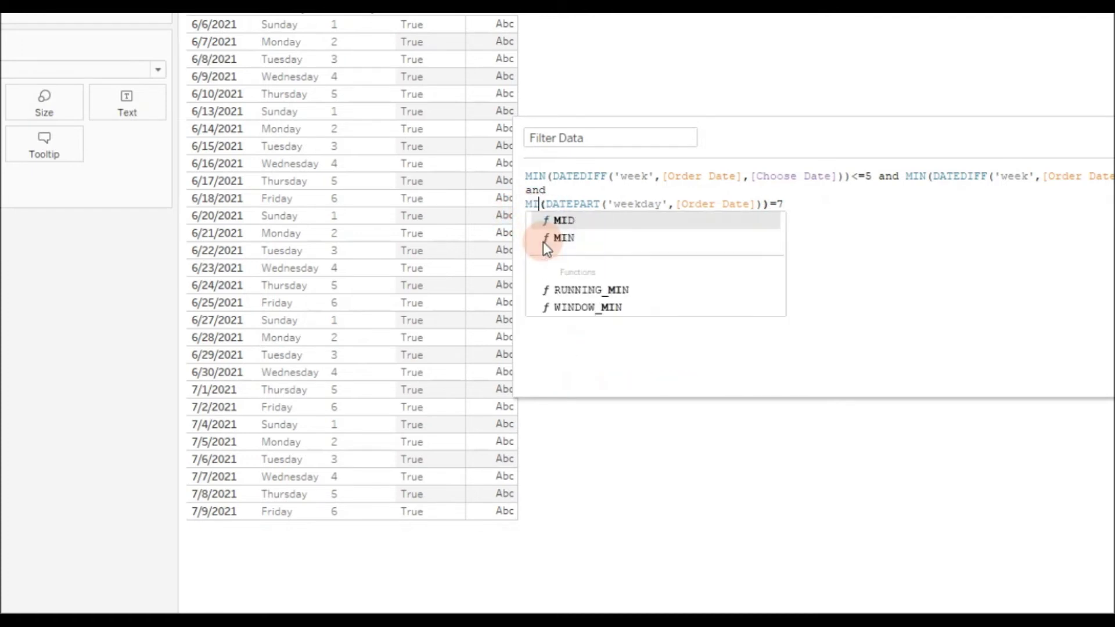
{"action": "left_click", "coordinate": [567, 223]}
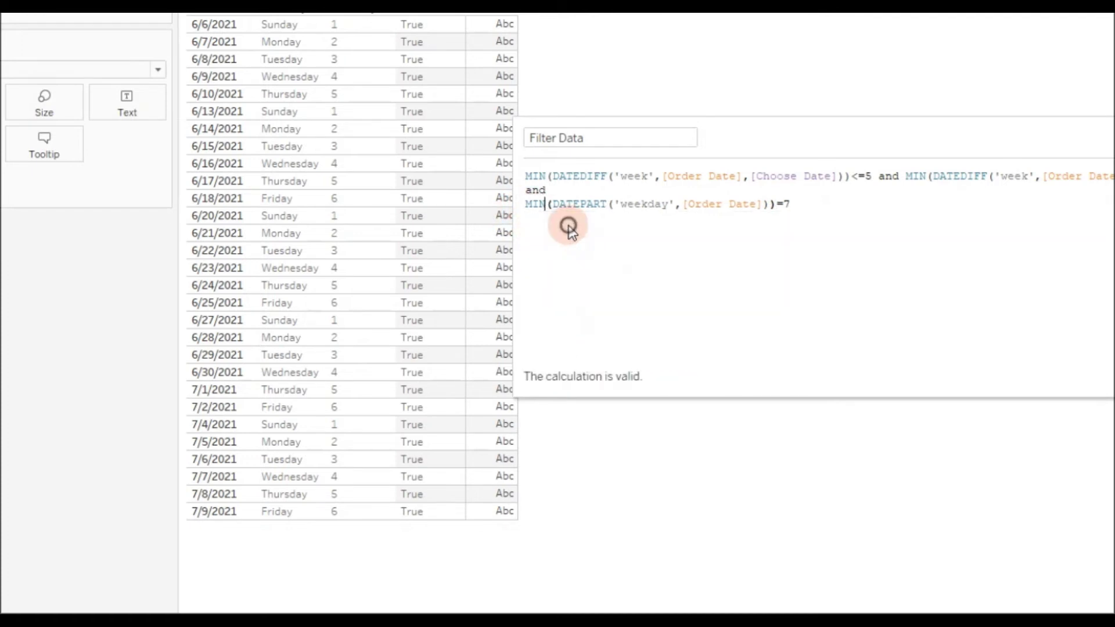
{"action": "left_click", "coordinate": [658, 292]}
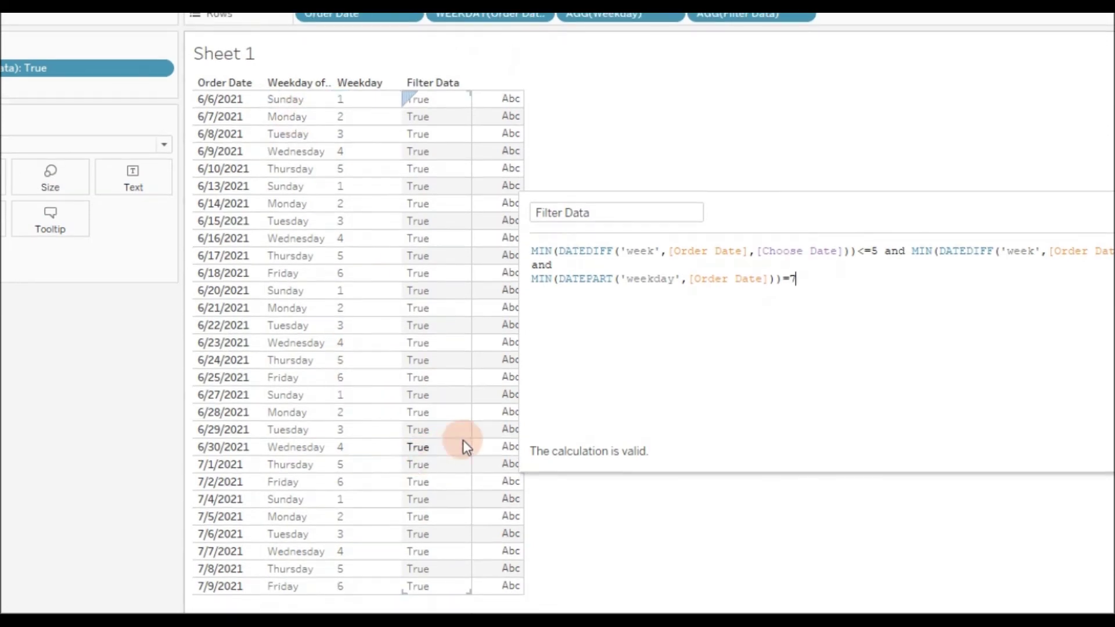
Step: Apply the updated Filter Data calculation and move its editor out of the way
{"action": "left_click_drag", "start_coordinate": [652, 233], "coordinate": [238, 228]}
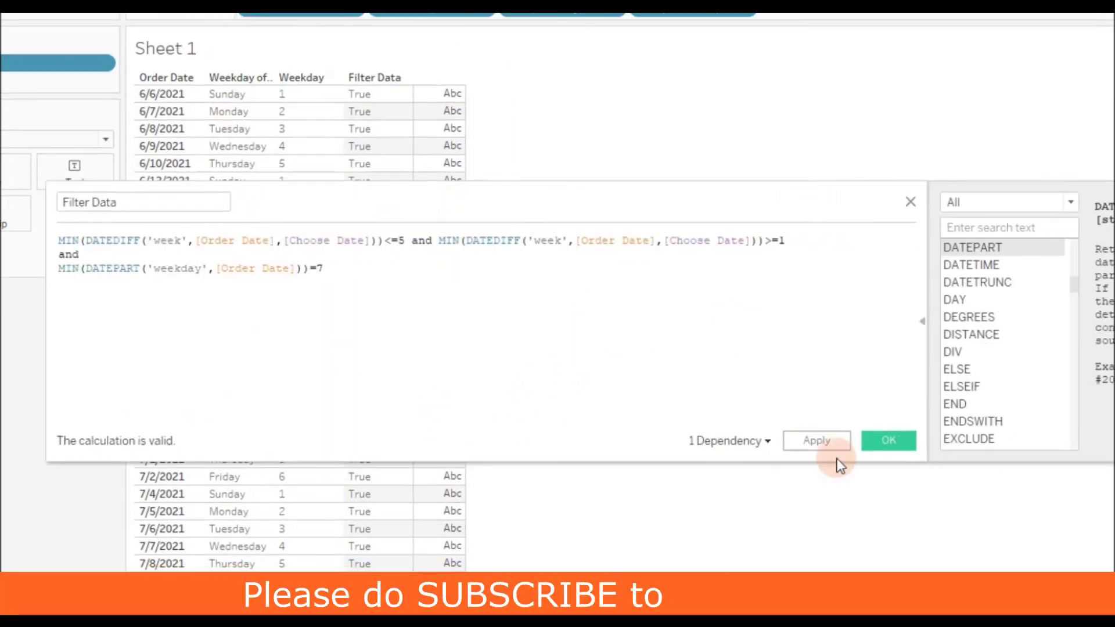
{"action": "left_click", "coordinate": [858, 447]}
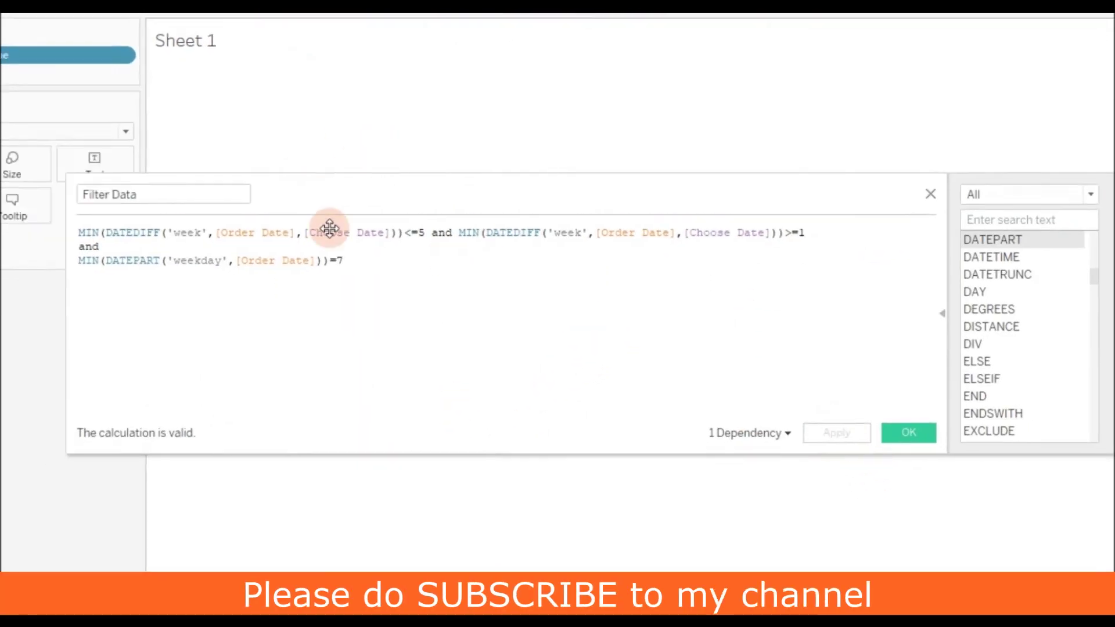
{"action": "left_click_drag", "start_coordinate": [447, 251], "coordinate": [326, 319]}
{"action": "left_click_drag", "start_coordinate": [430, 407], "coordinate": [383, 428]}
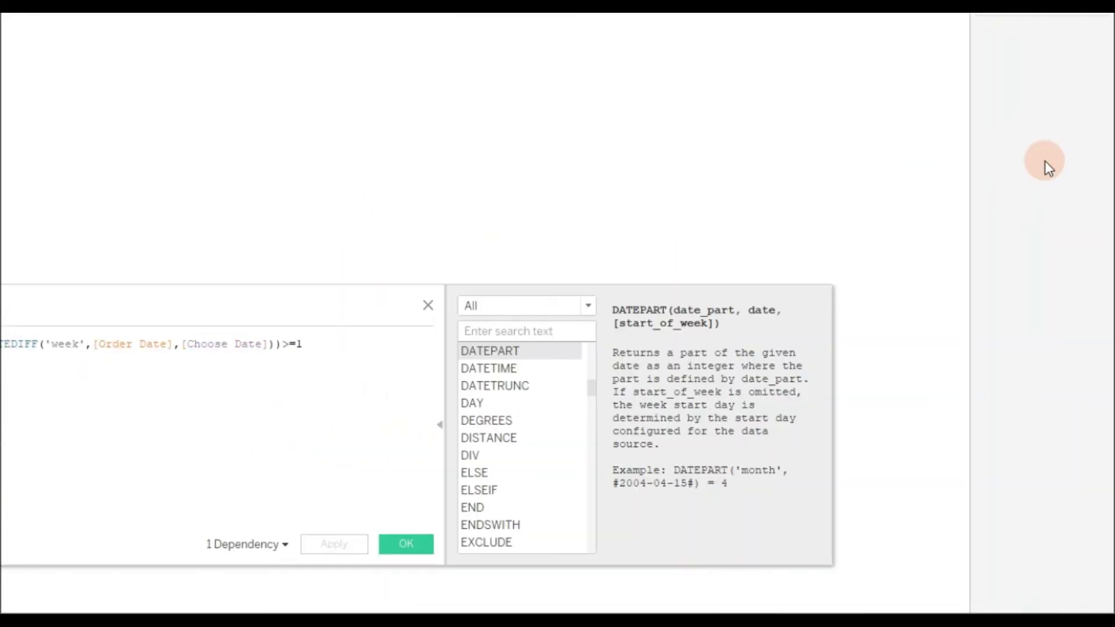
Step: Set the Choose Date parameter to 12/16/2020 using its calendar
{"action": "left_click", "coordinate": [1033, 146]}
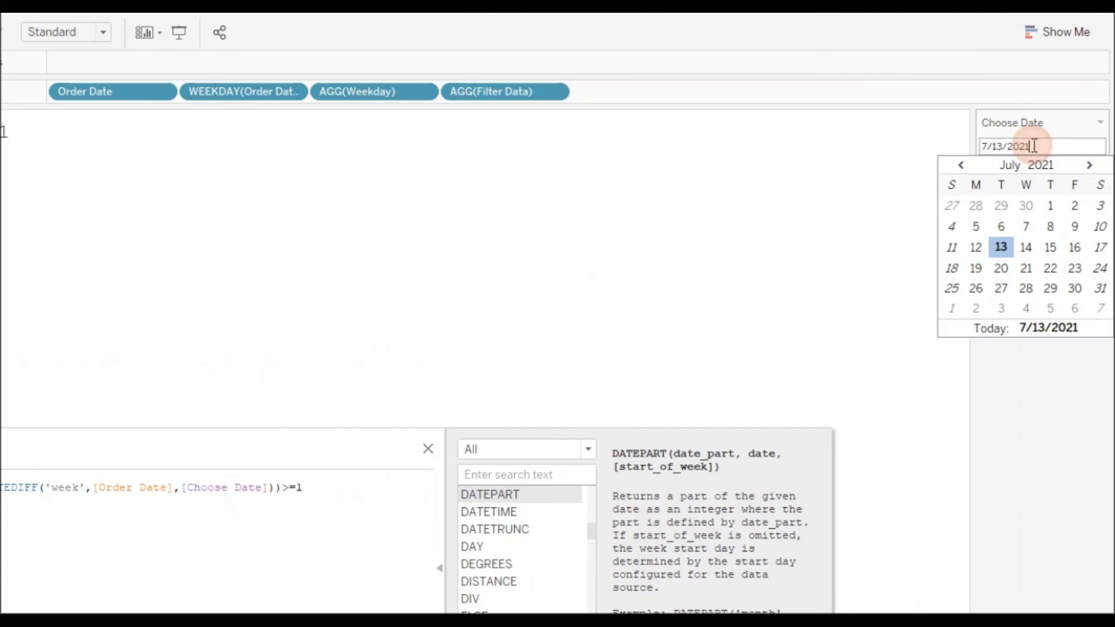
{"action": "left_click", "coordinate": [1056, 167]}
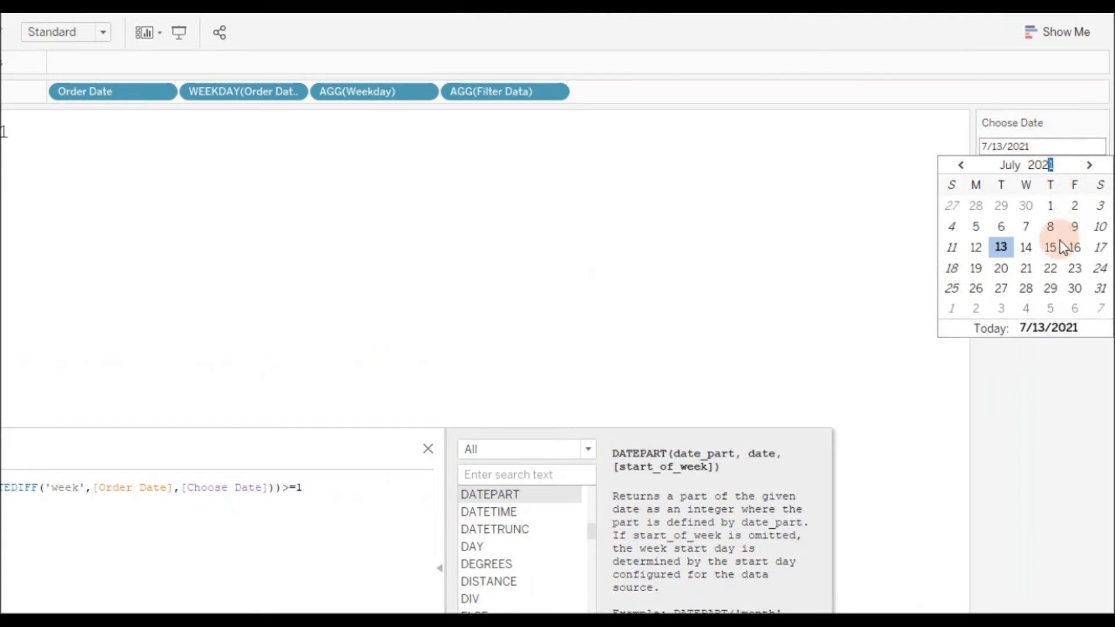
{"action": "left_click", "coordinate": [1052, 165]}
{"action": "left_click", "coordinate": [1009, 165]}
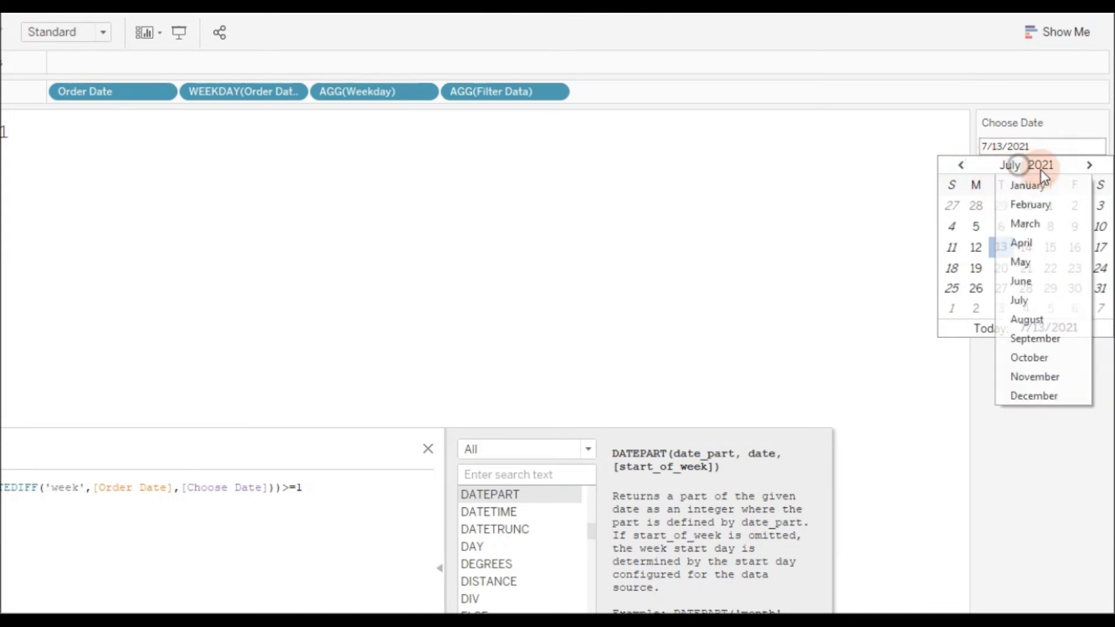
{"action": "left_click", "coordinate": [1042, 169]}
{"action": "left_click", "coordinate": [1054, 165]}
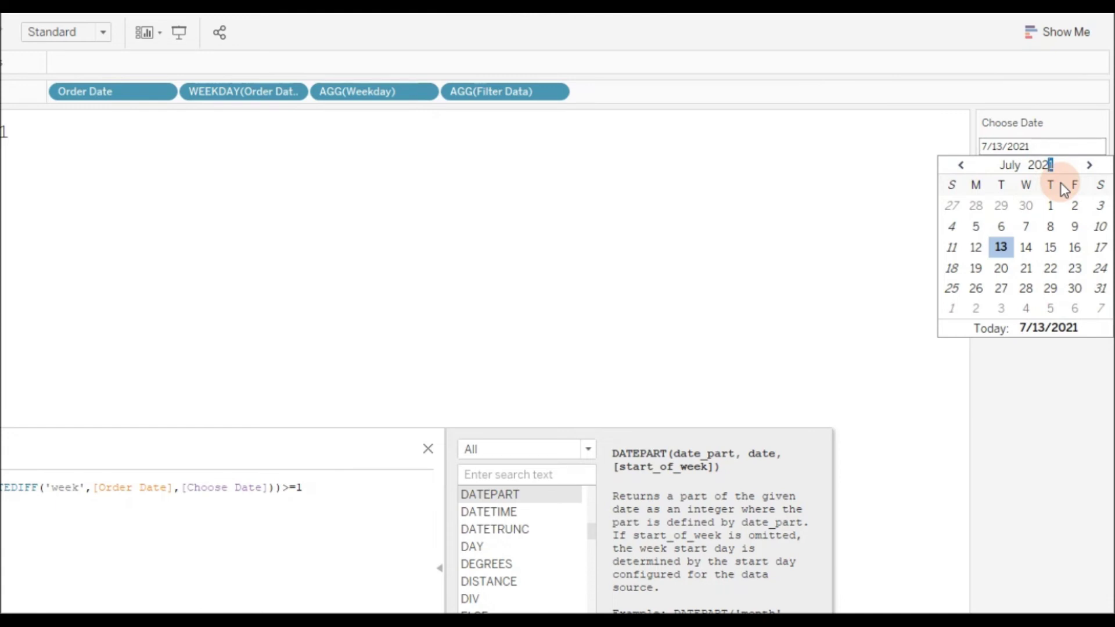
{"action": "type", "text": "0"}
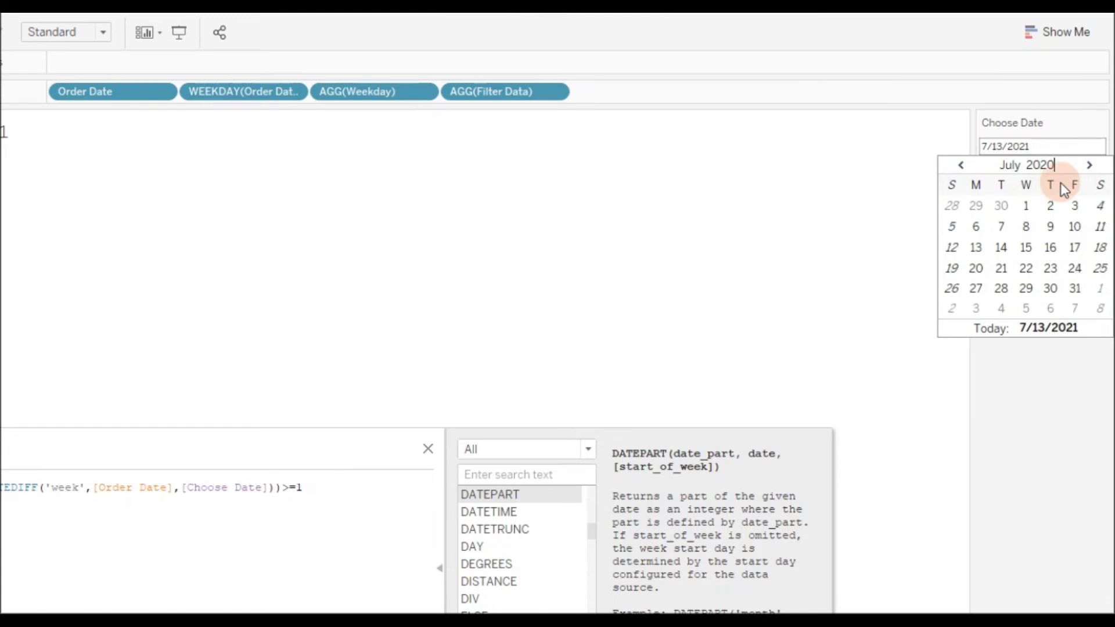
{"action": "left_click", "coordinate": [1009, 165]}
{"action": "left_click", "coordinate": [1033, 396]}
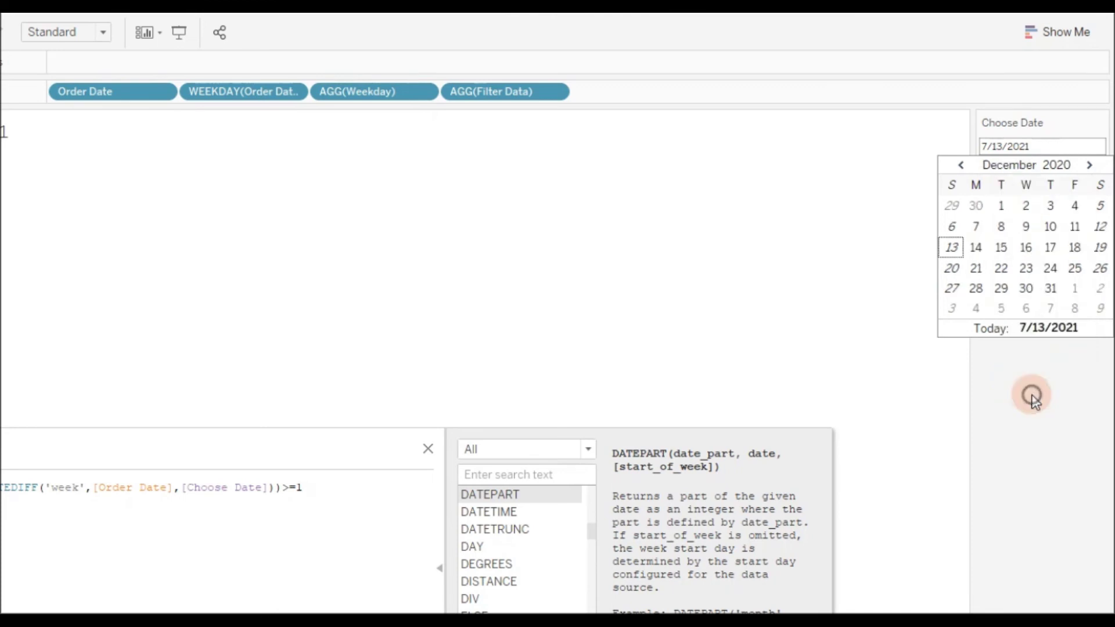
{"action": "left_click", "coordinate": [1026, 248]}
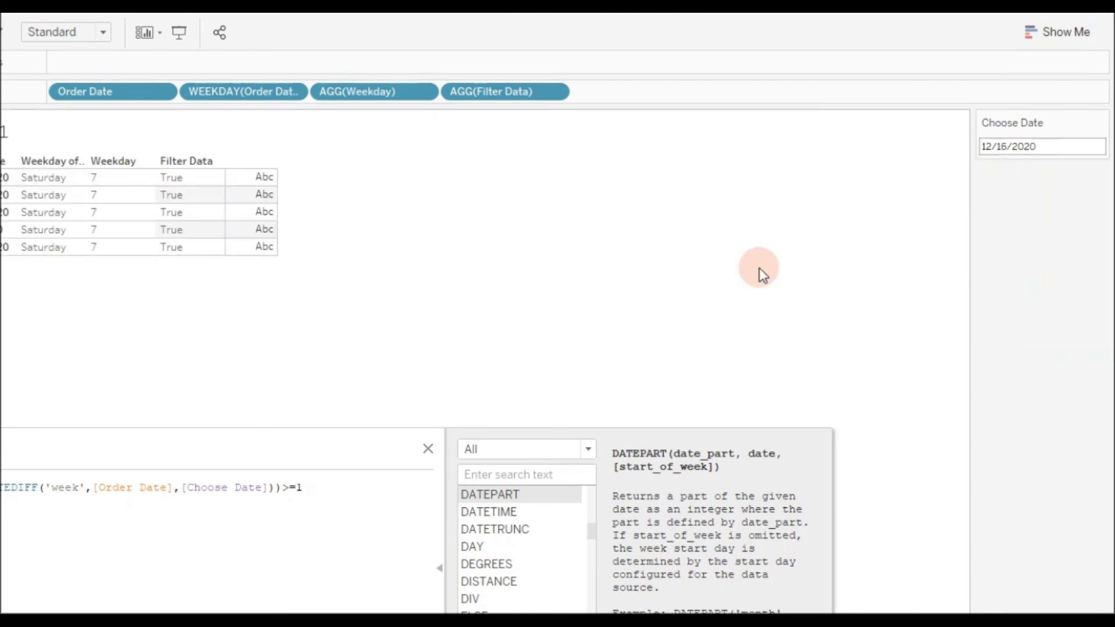
{"action": "left_click_drag", "start_coordinate": [314, 448], "coordinate": [556, 449]}
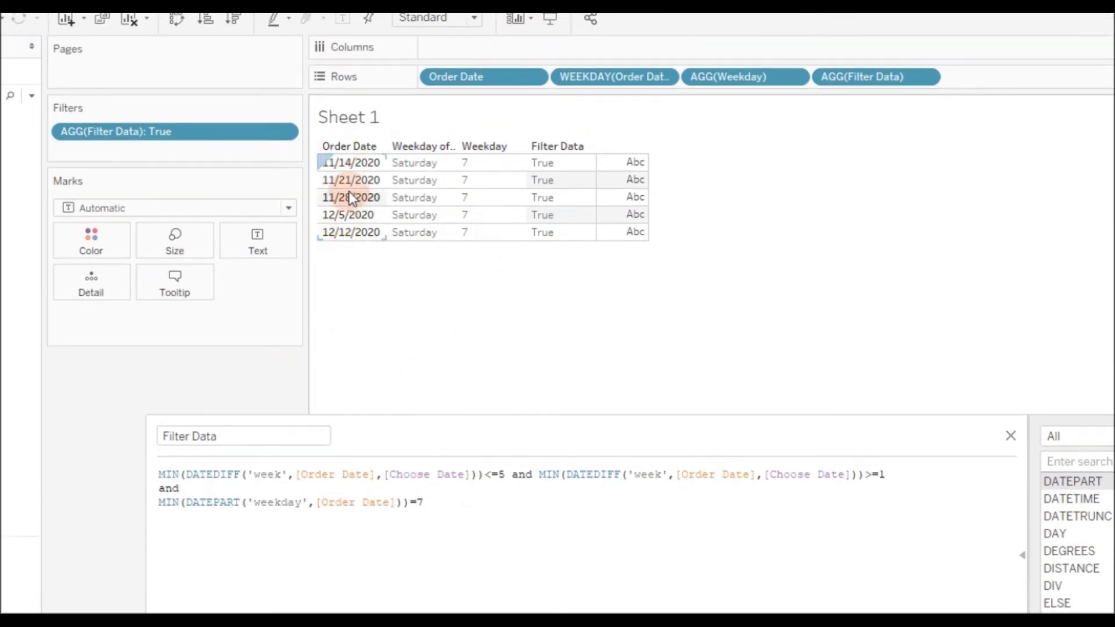
Step: Check the Saturday rows from 11/14/2020 through 12/12/2020 in the table
{"action": "left_click", "coordinate": [397, 181]}
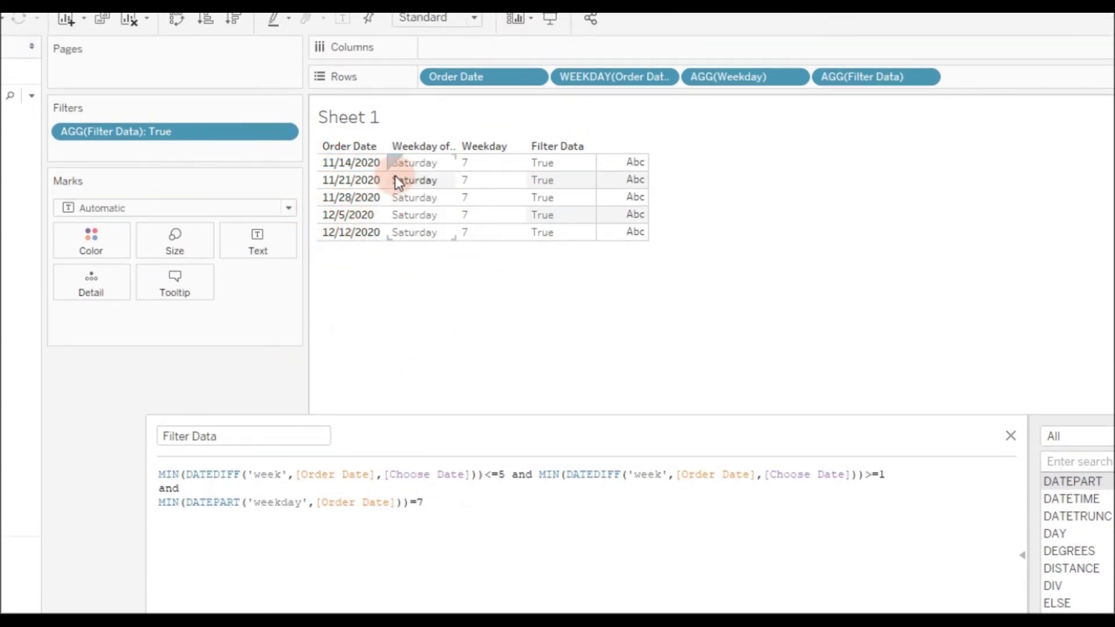
{"action": "left_click", "coordinate": [389, 257]}
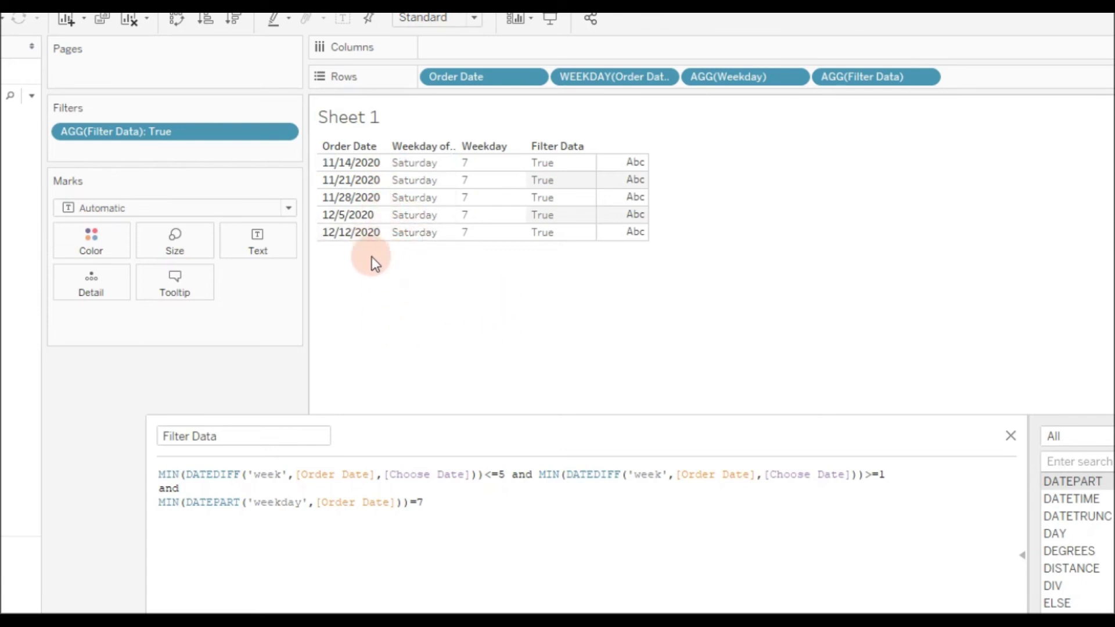
{"action": "left_click", "coordinate": [378, 259]}
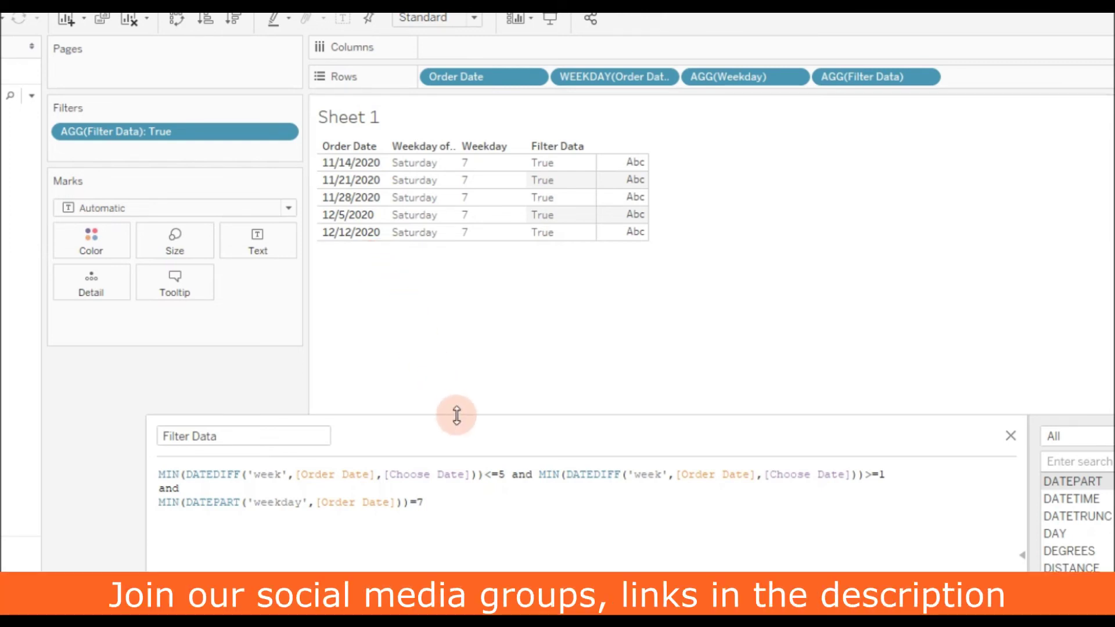
Step: Enlarge the Filter Data calculation editor, then save the calculation with OK
{"action": "left_click_drag", "start_coordinate": [450, 438], "coordinate": [448, 356]}
{"action": "left_click", "coordinate": [978, 599]}
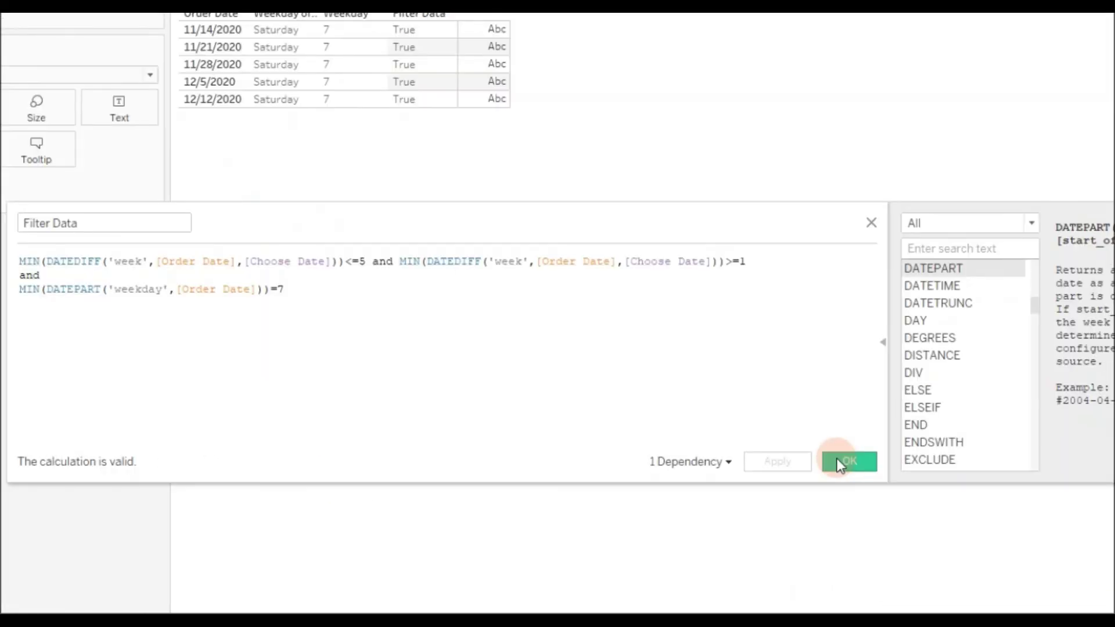
{"action": "left_click", "coordinate": [1044, 150]}
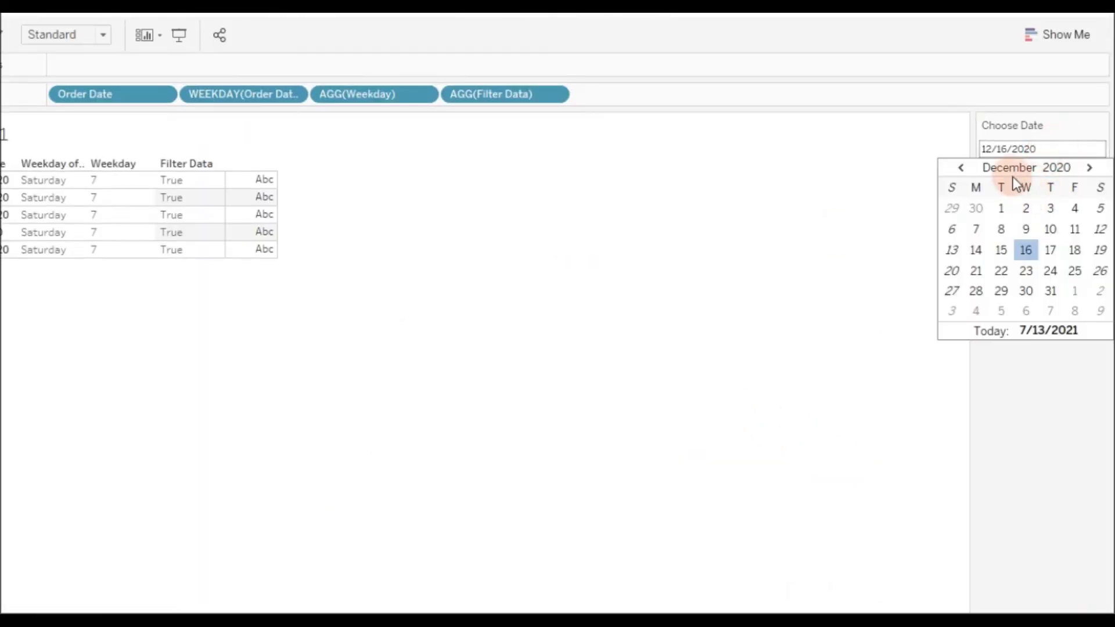
Step: Change Choose Date to June 17, 2020 in its calendar
{"action": "left_click", "coordinate": [990, 168]}
{"action": "left_click", "coordinate": [1012, 285]}
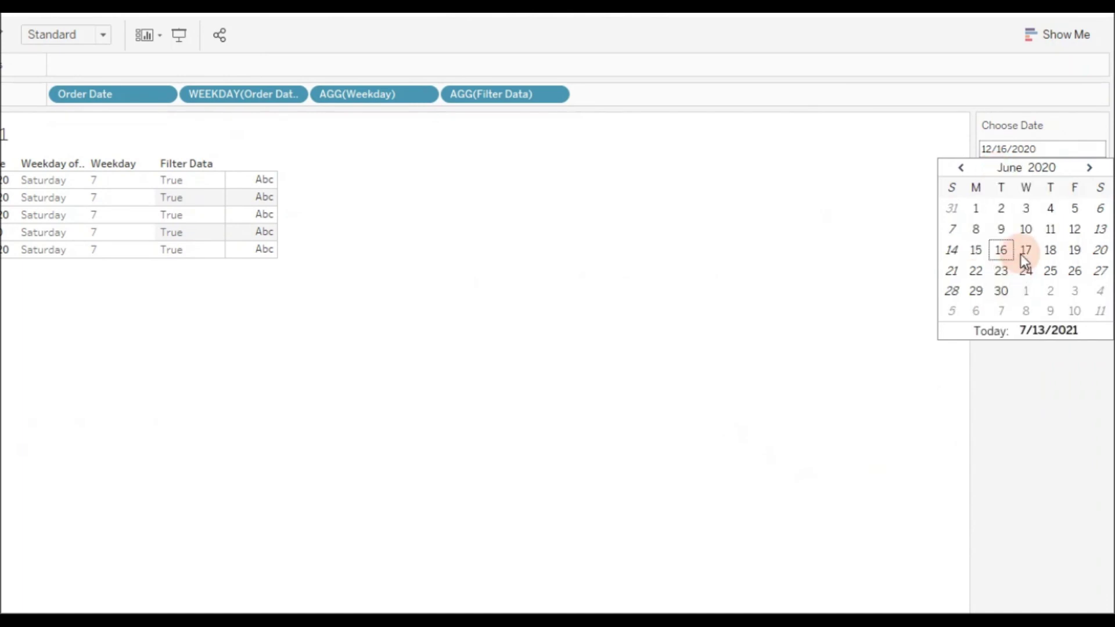
{"action": "left_click", "coordinate": [1023, 252]}
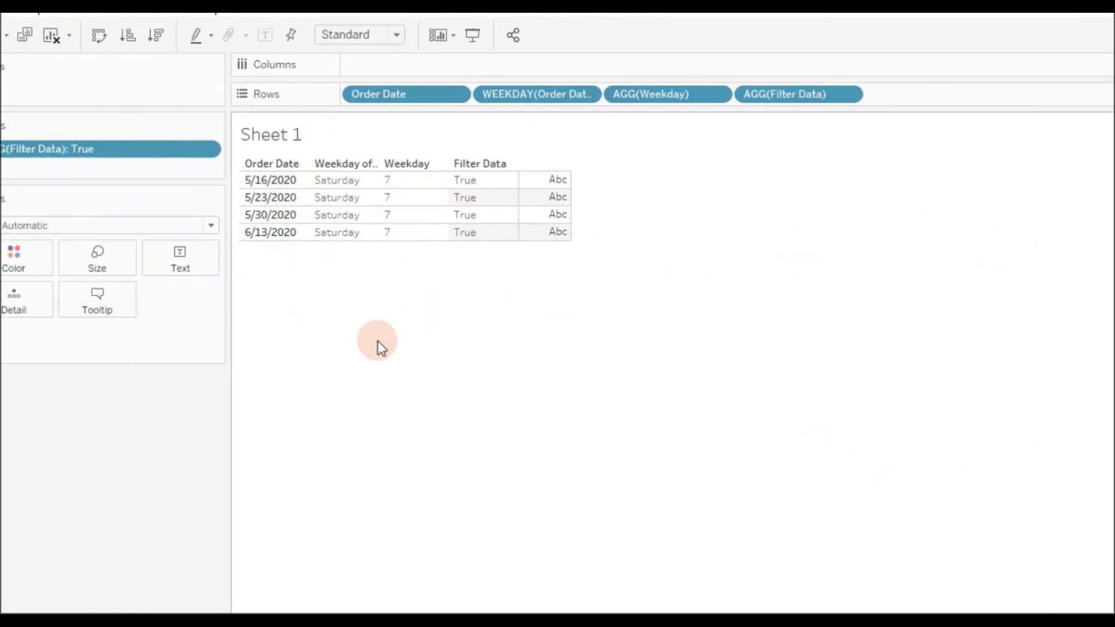